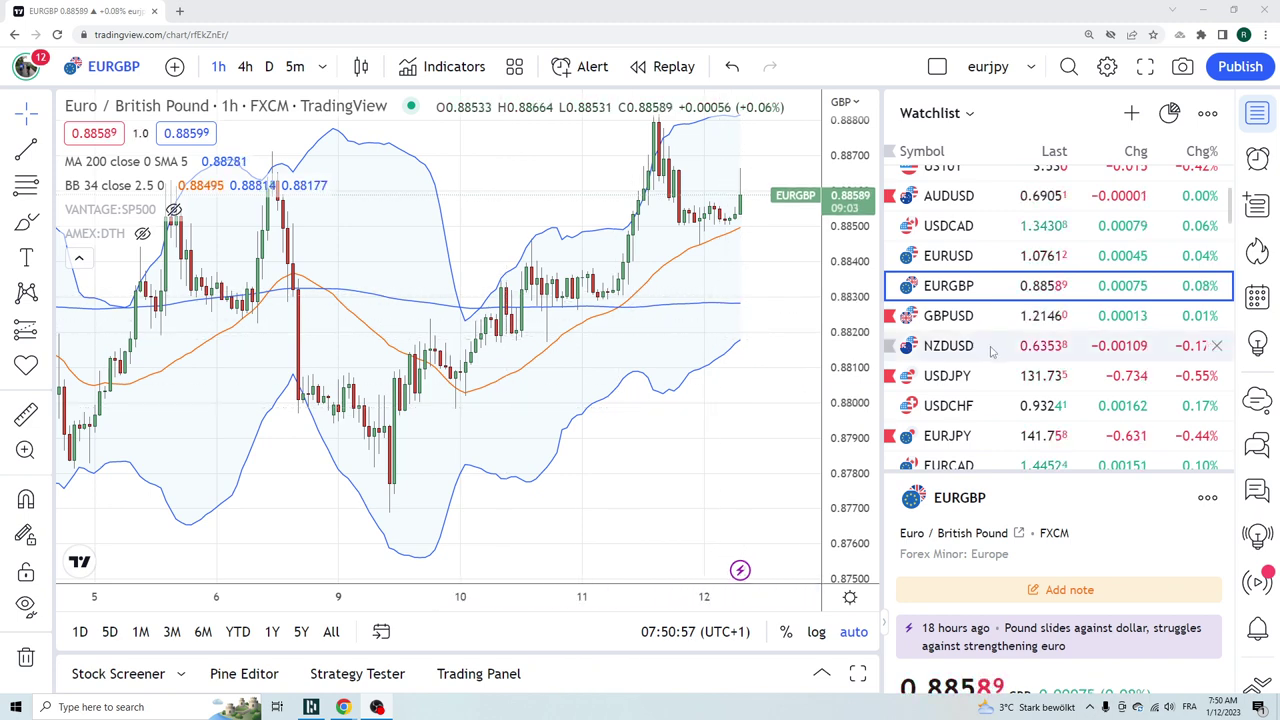
# - View ES1! on the daily (D) timeframe, then switch the chart to NQ1!
pyautogui.scroll(2, 993, 350)
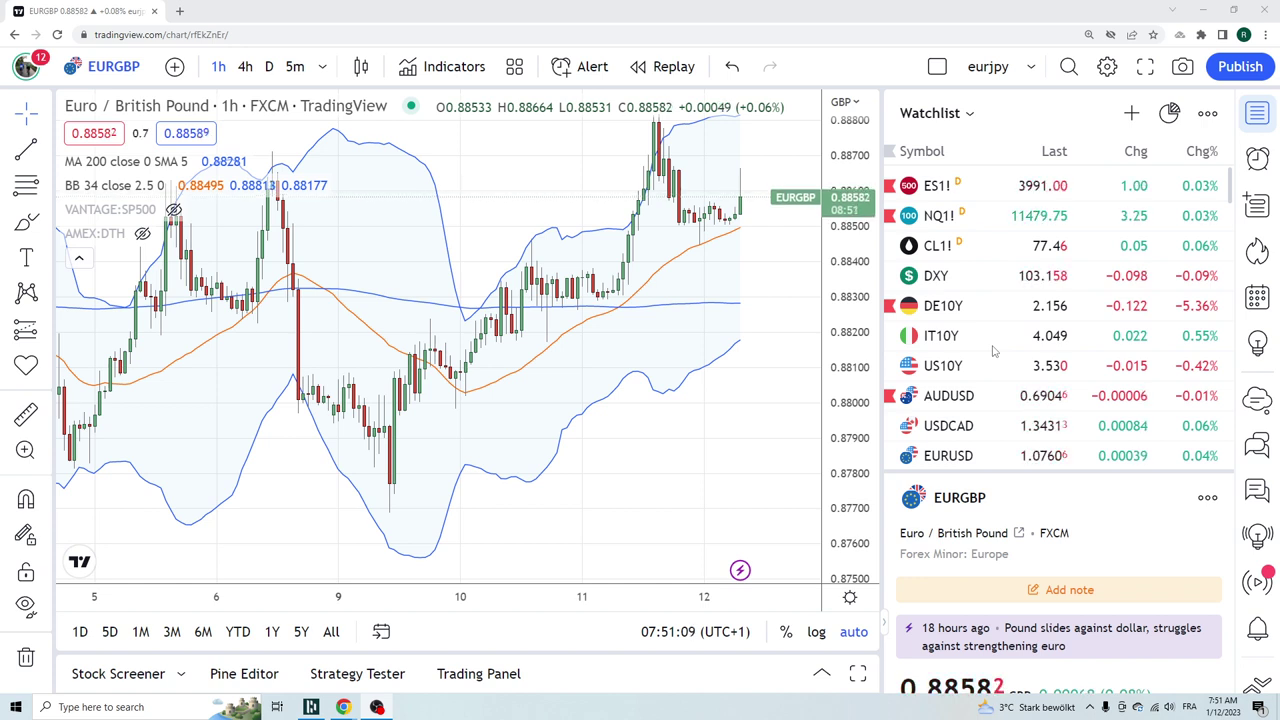
pyautogui.click(963, 193)
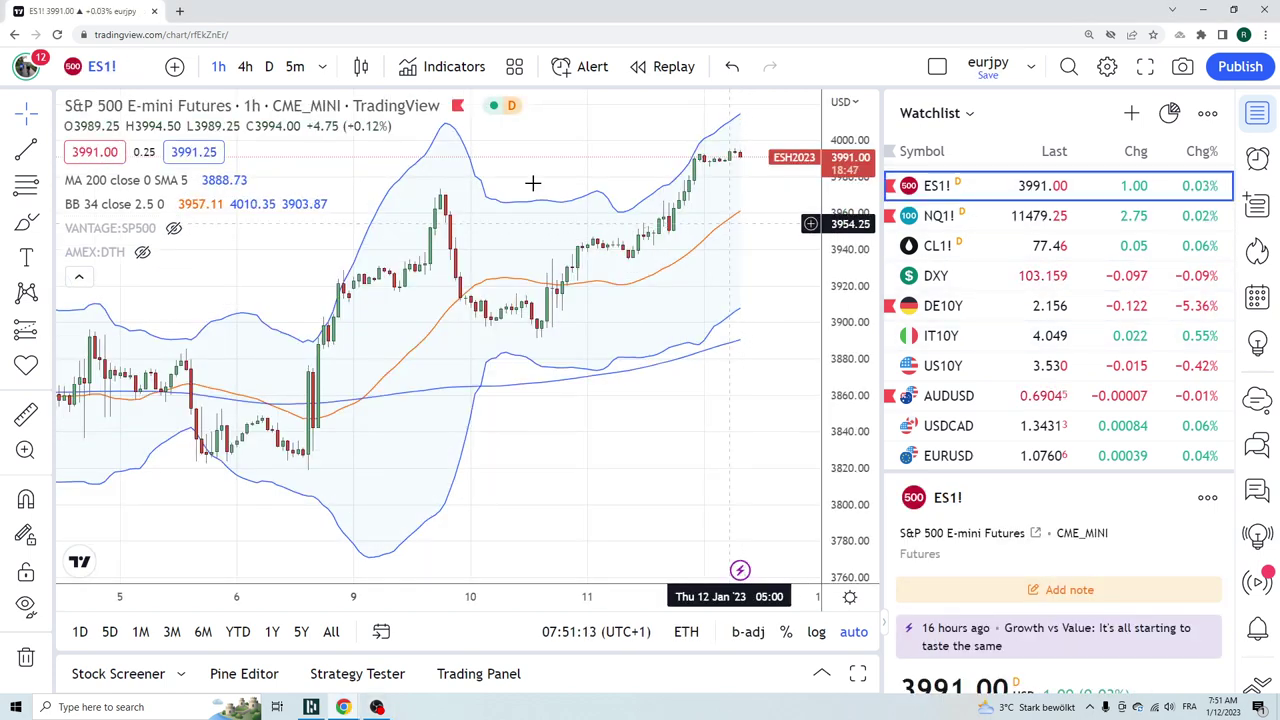
pyautogui.click(271, 66)
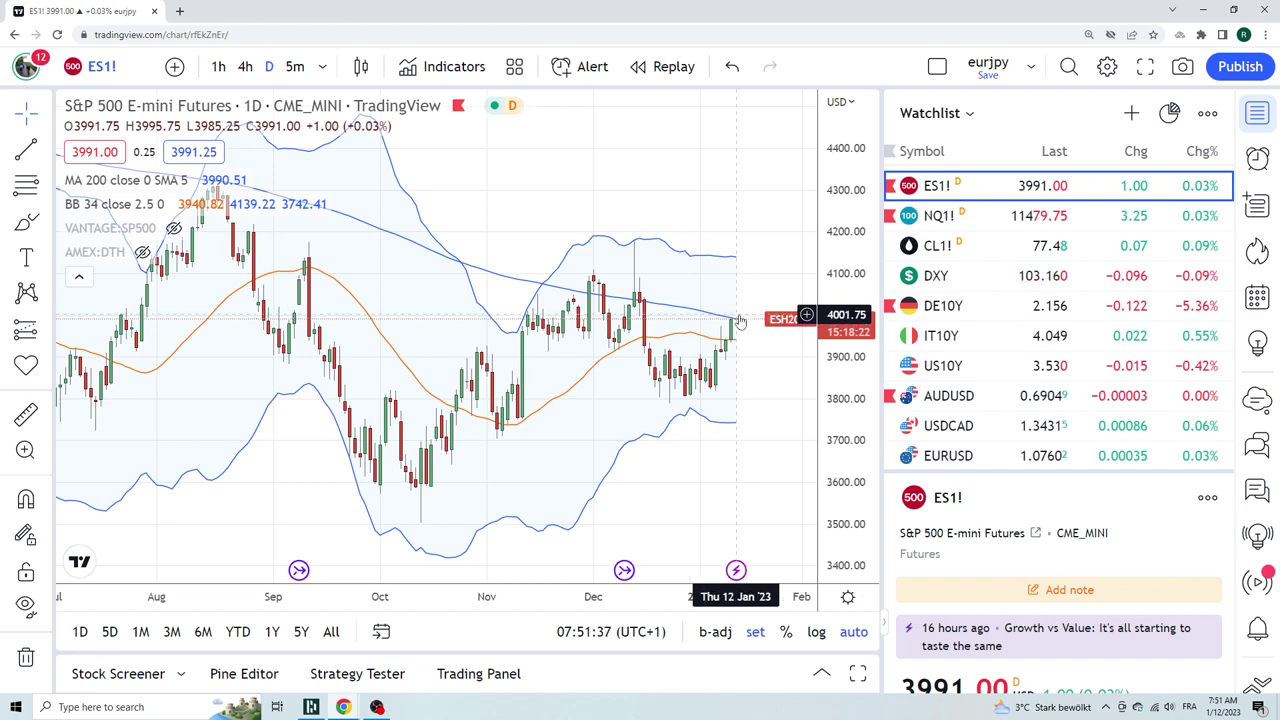
pyautogui.click(938, 216)
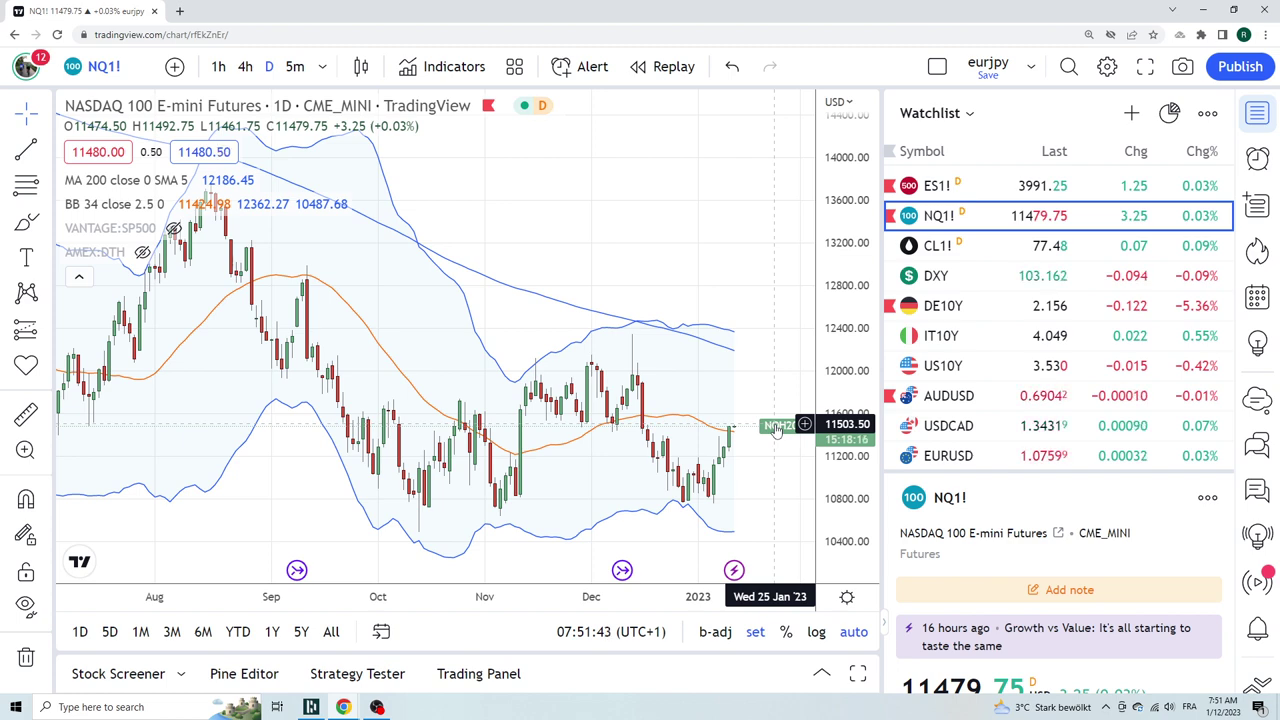
# - Switch through CL1! and IT10Y, ending on the US10Y daily chart with MA 200 and Bollinger Bands
pyautogui.click(950, 248)
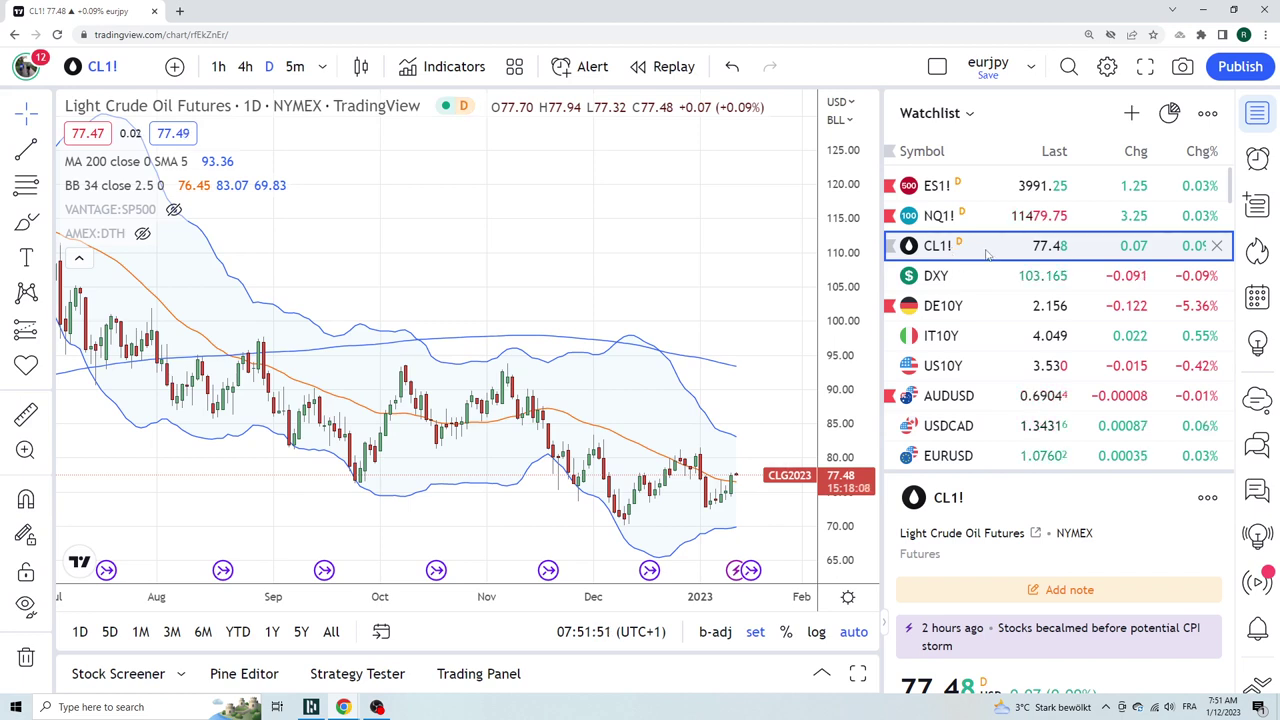
pyautogui.click(952, 338)
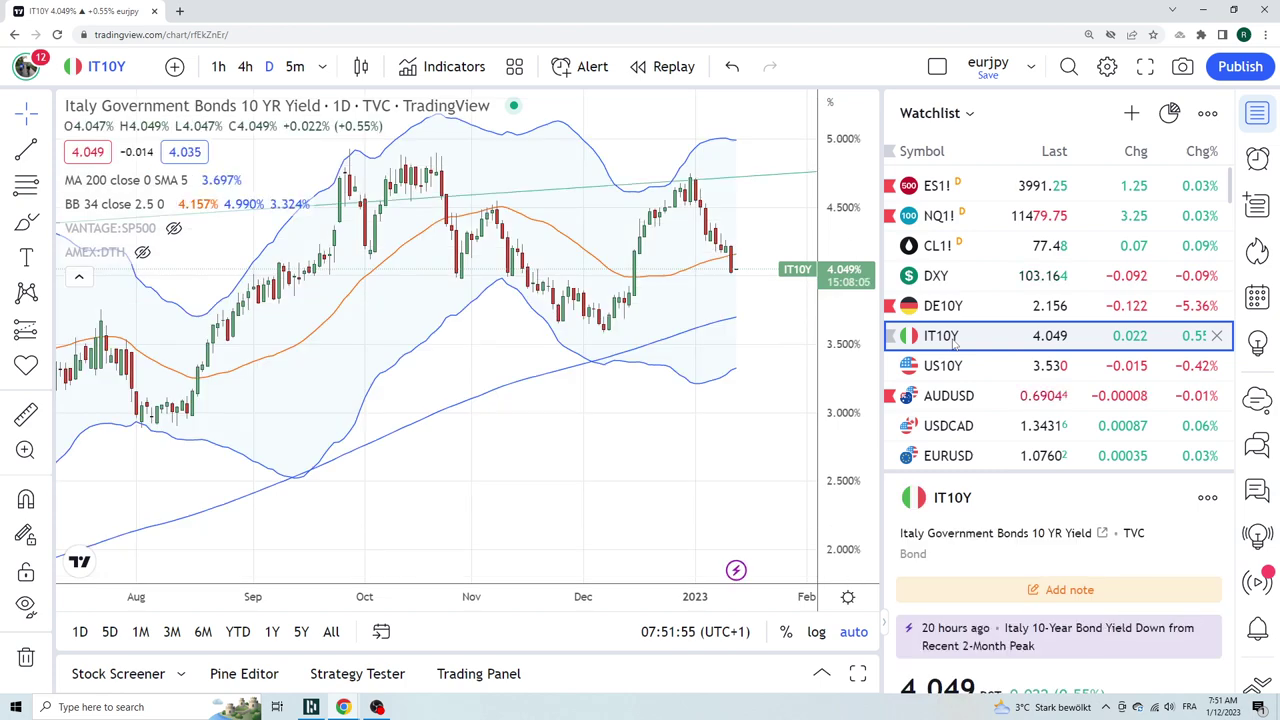
pyautogui.click(955, 368)
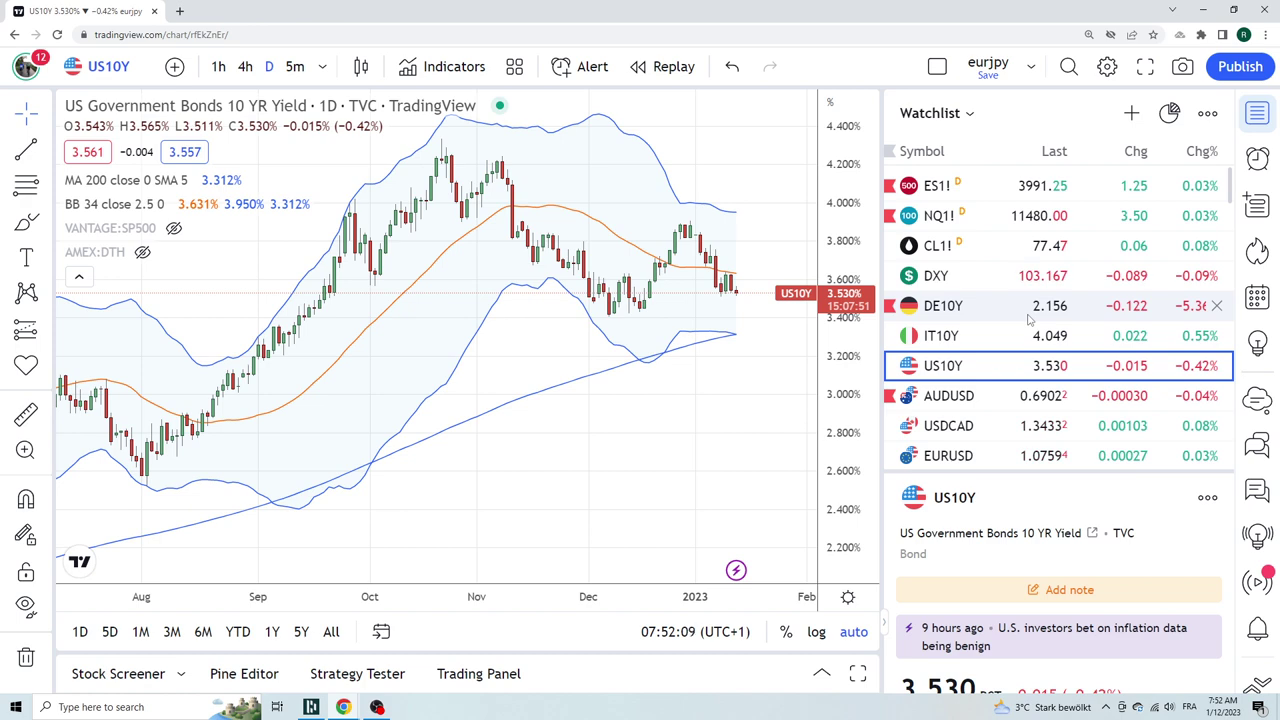
pyautogui.scroll(-1, 1028, 318)
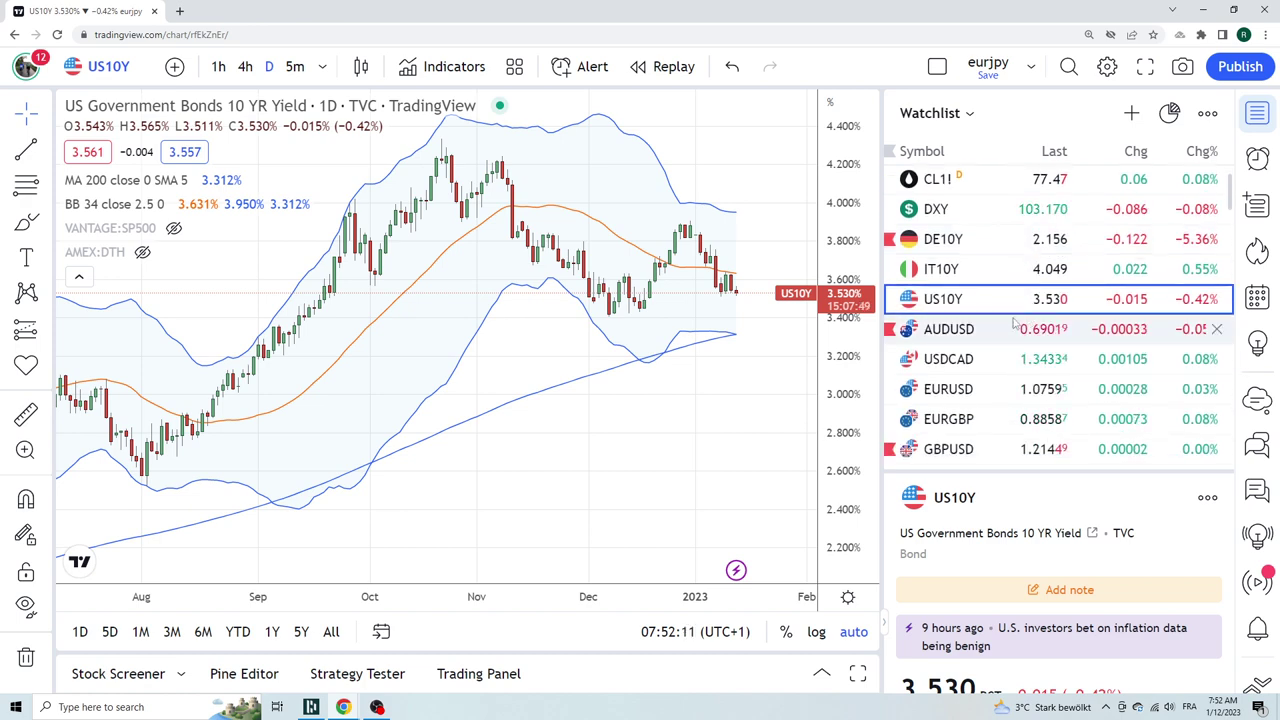
# - Cycle through AUDUSD, USDCAD and EURUSD, landing on EURGBP daily
pyautogui.click(955, 330)
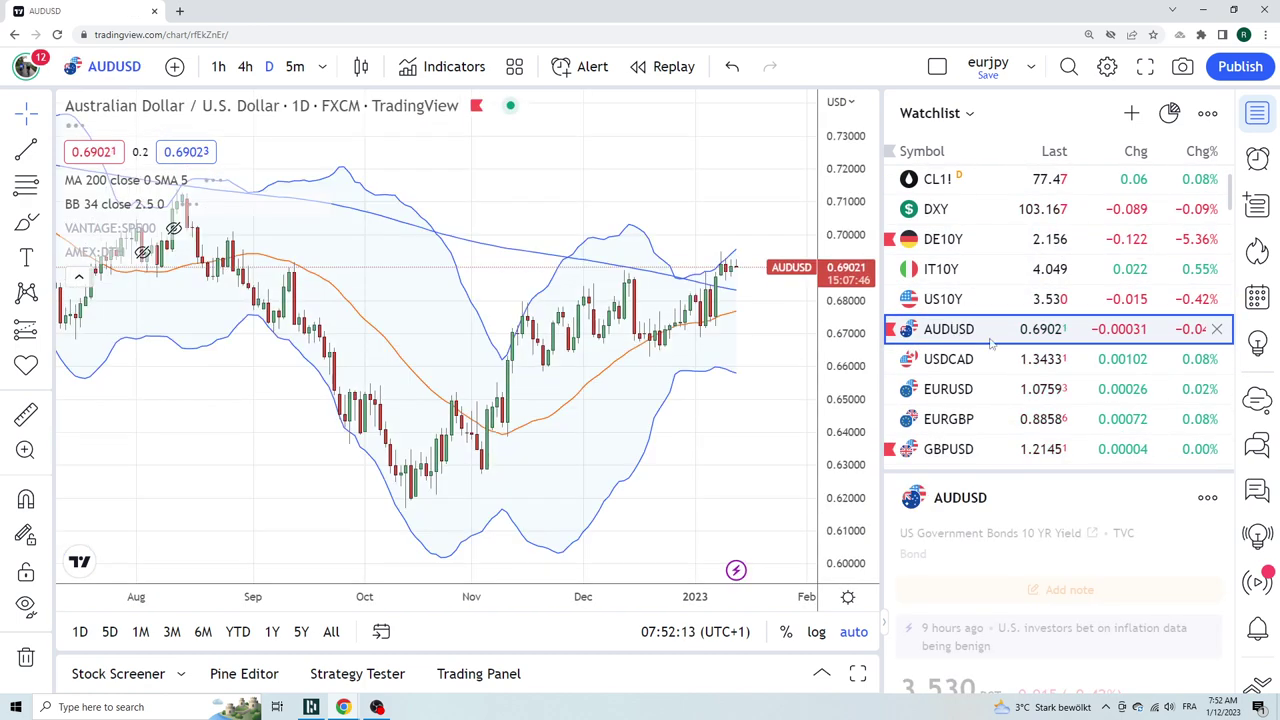
pyautogui.click(968, 362)
pyautogui.click(968, 390)
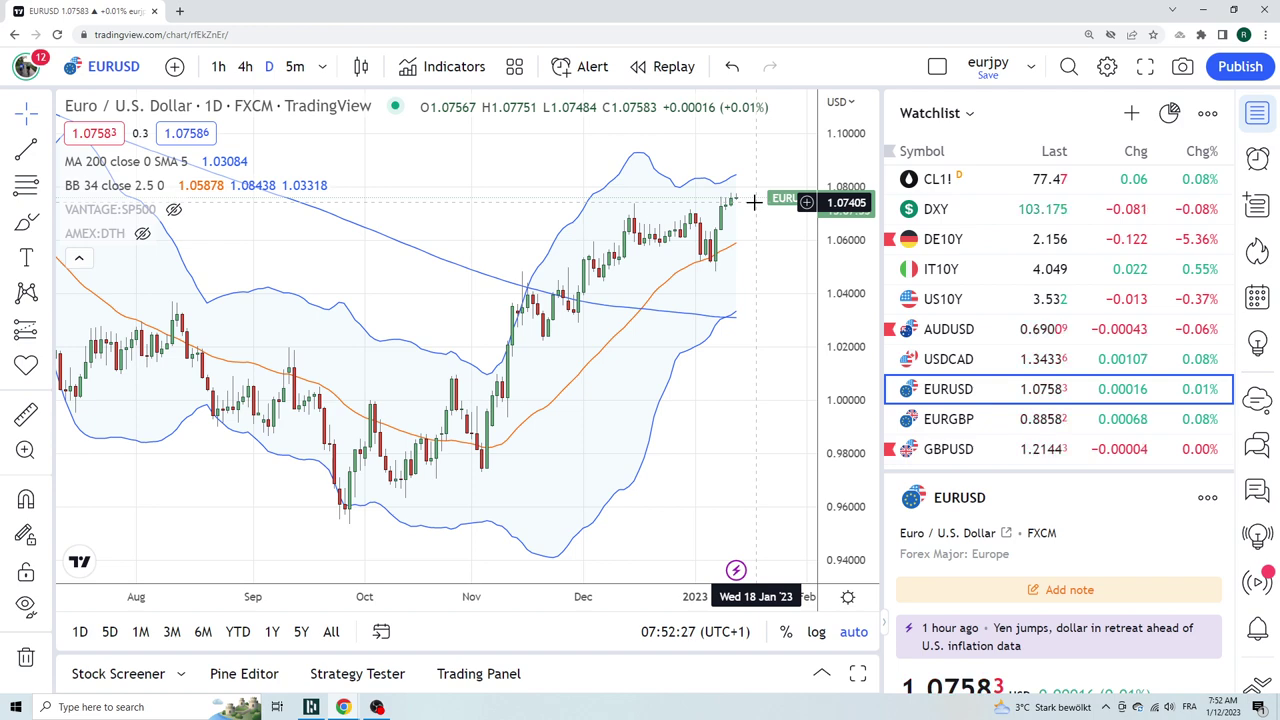
pyautogui.click(966, 422)
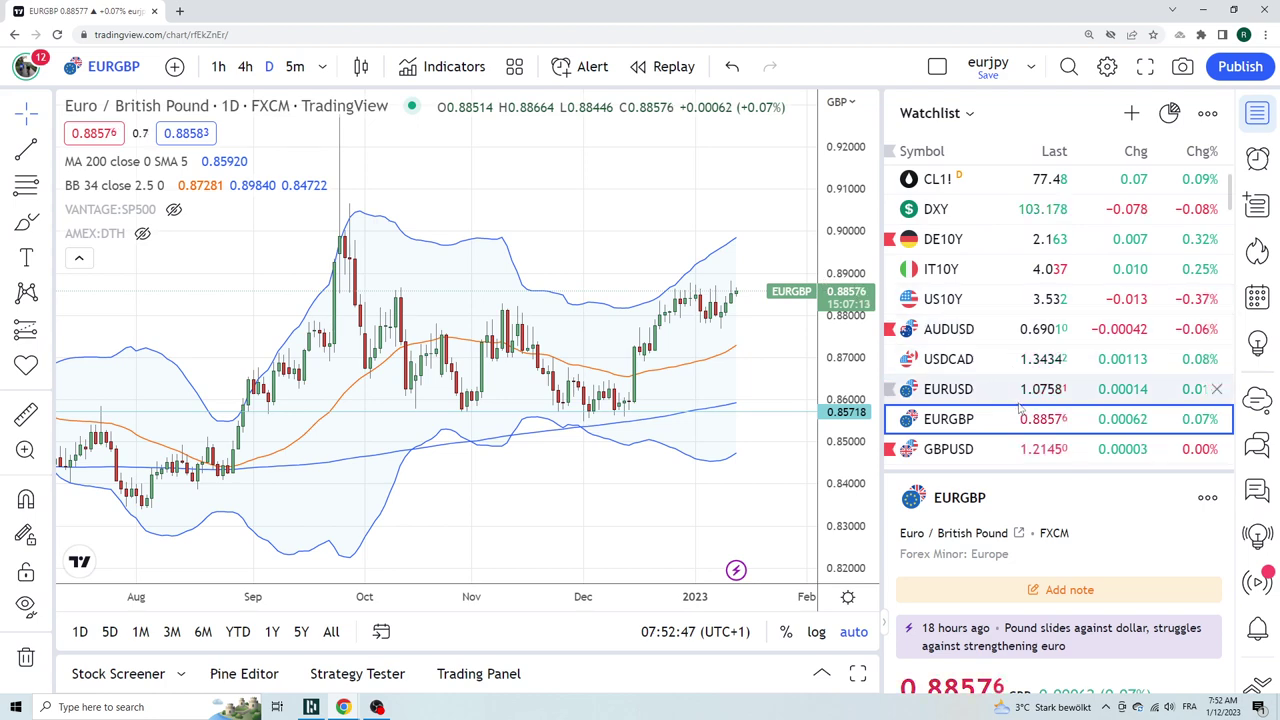
# - Show GBPUSD, then NZDUSD, and finish on the USDJPY daily chart
pyautogui.click(985, 450)
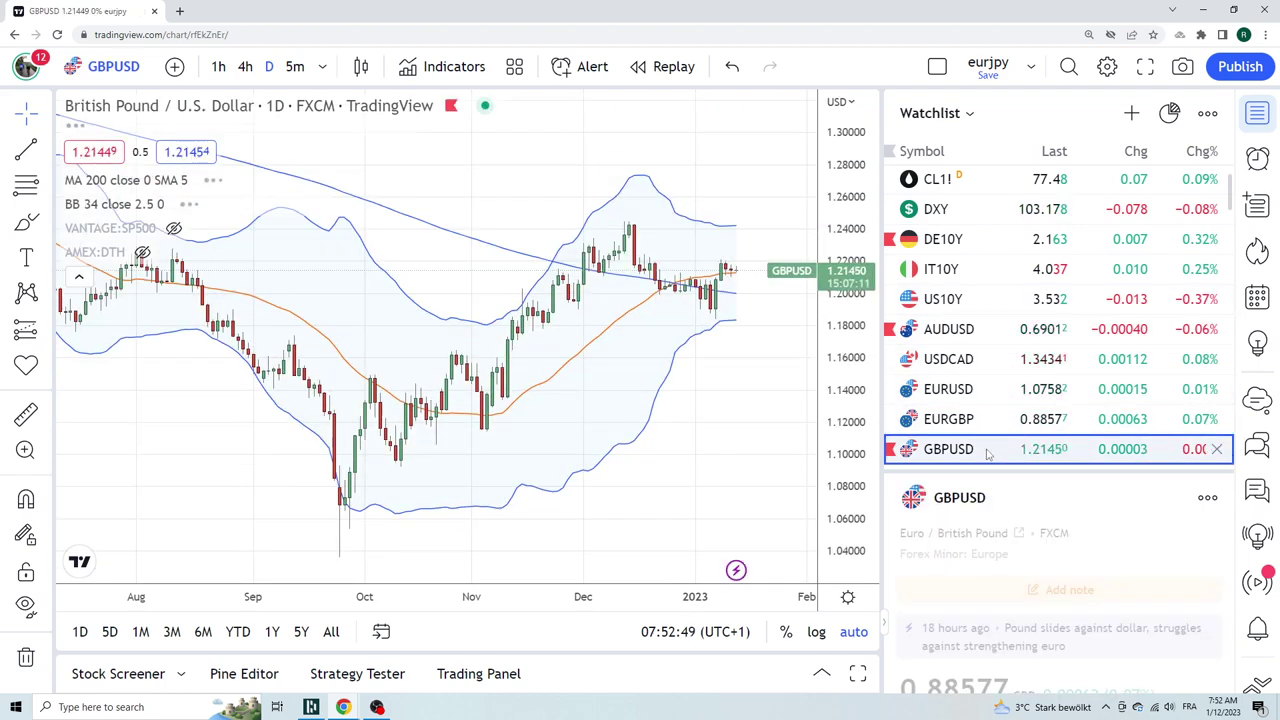
pyautogui.scroll(-1, 987, 455)
pyautogui.click(985, 420)
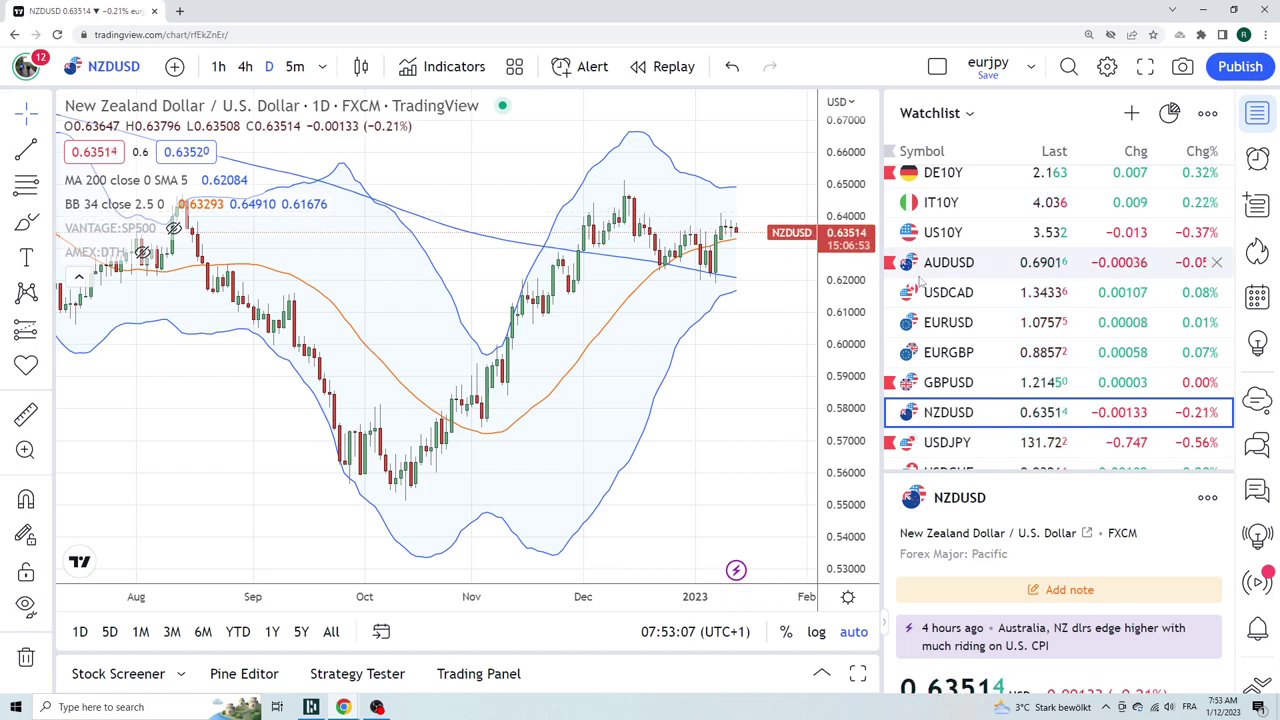
pyautogui.click(960, 442)
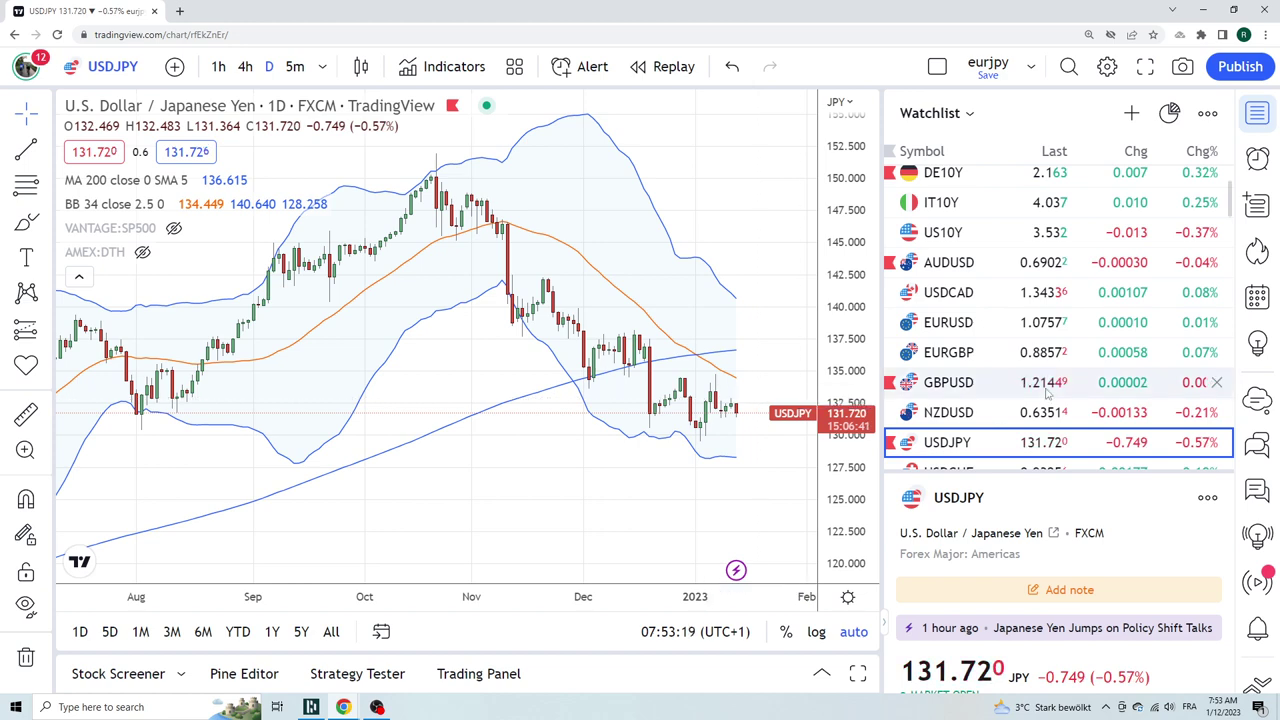
# - Load USDCHF from the watchlist, then switch to the EURCHF daily chart
pyautogui.scroll(-2, 1025, 349)
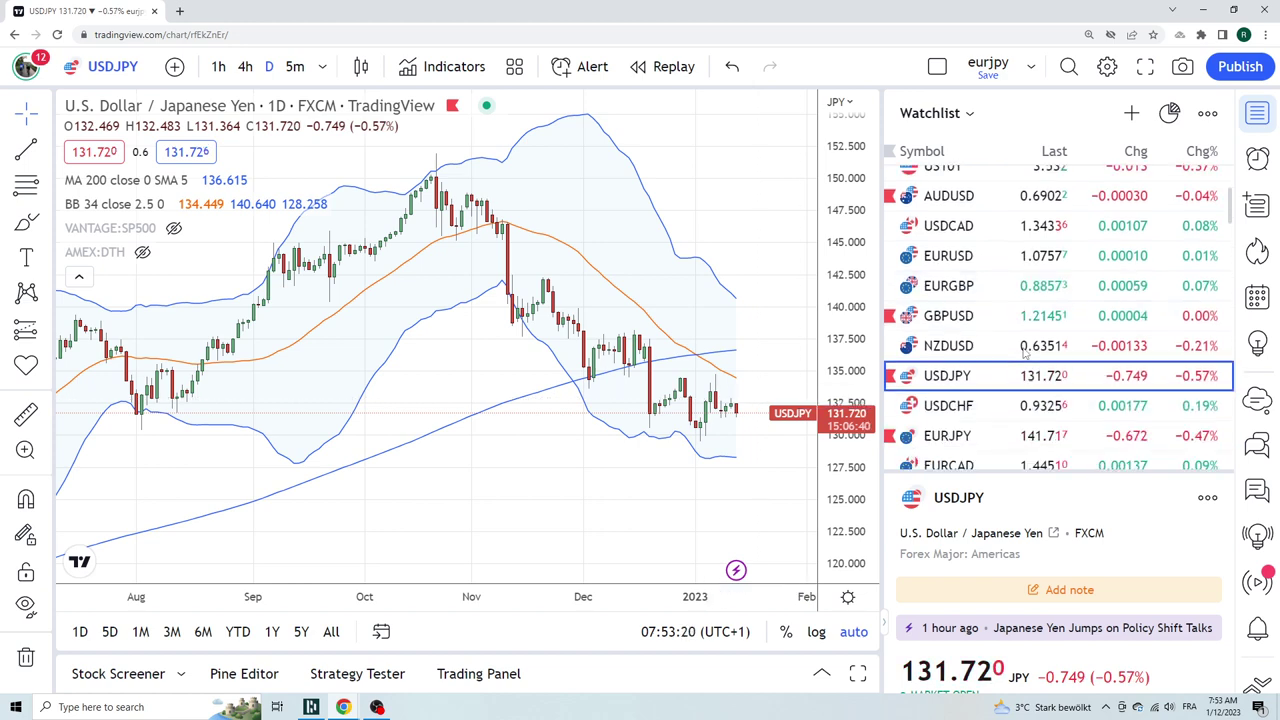
pyautogui.click(960, 407)
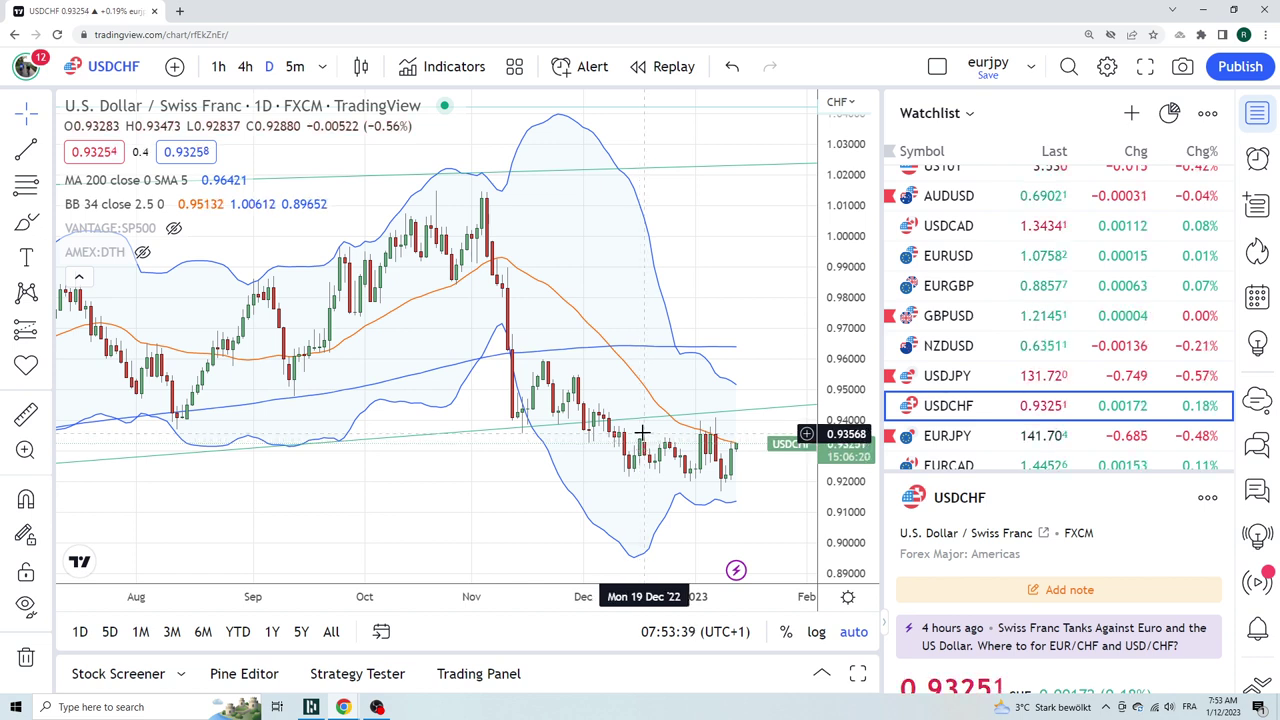
pyautogui.scroll(-3, 957, 393)
pyautogui.click(957, 393)
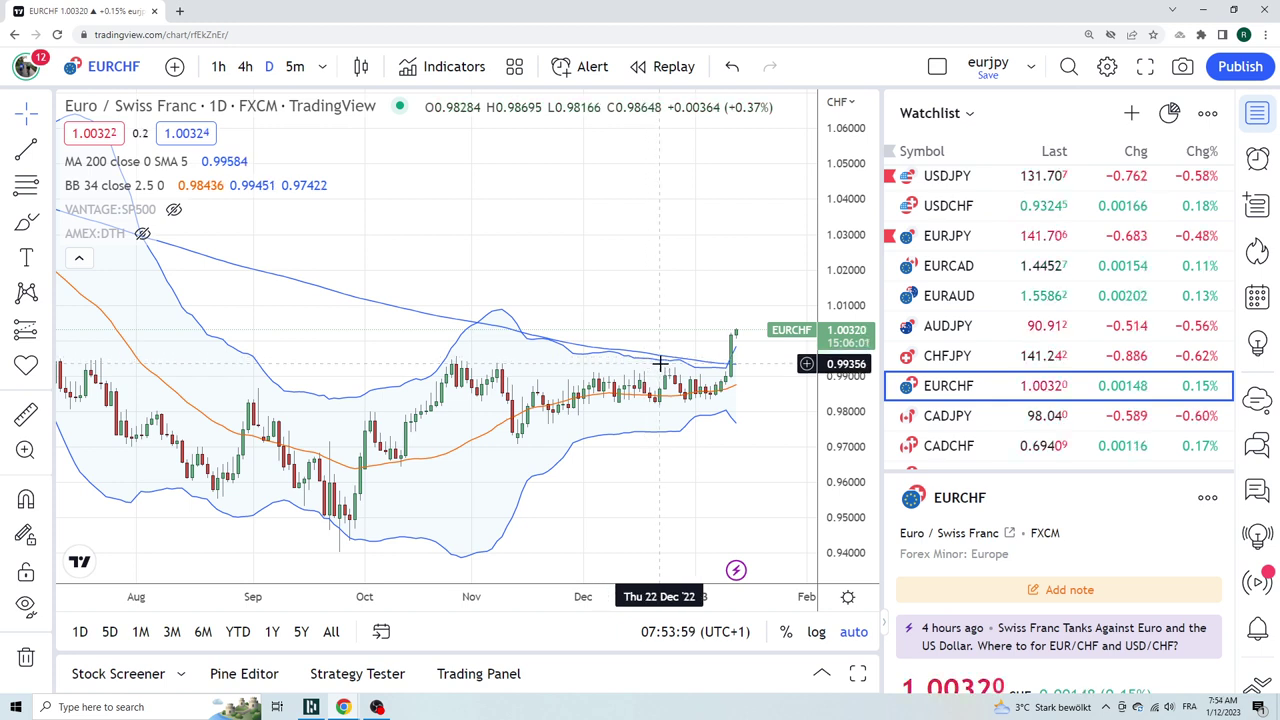
# - Zoom and pan the EURCHF daily chart to frame roughly April through January
pyautogui.scroll(-2, 660, 363)
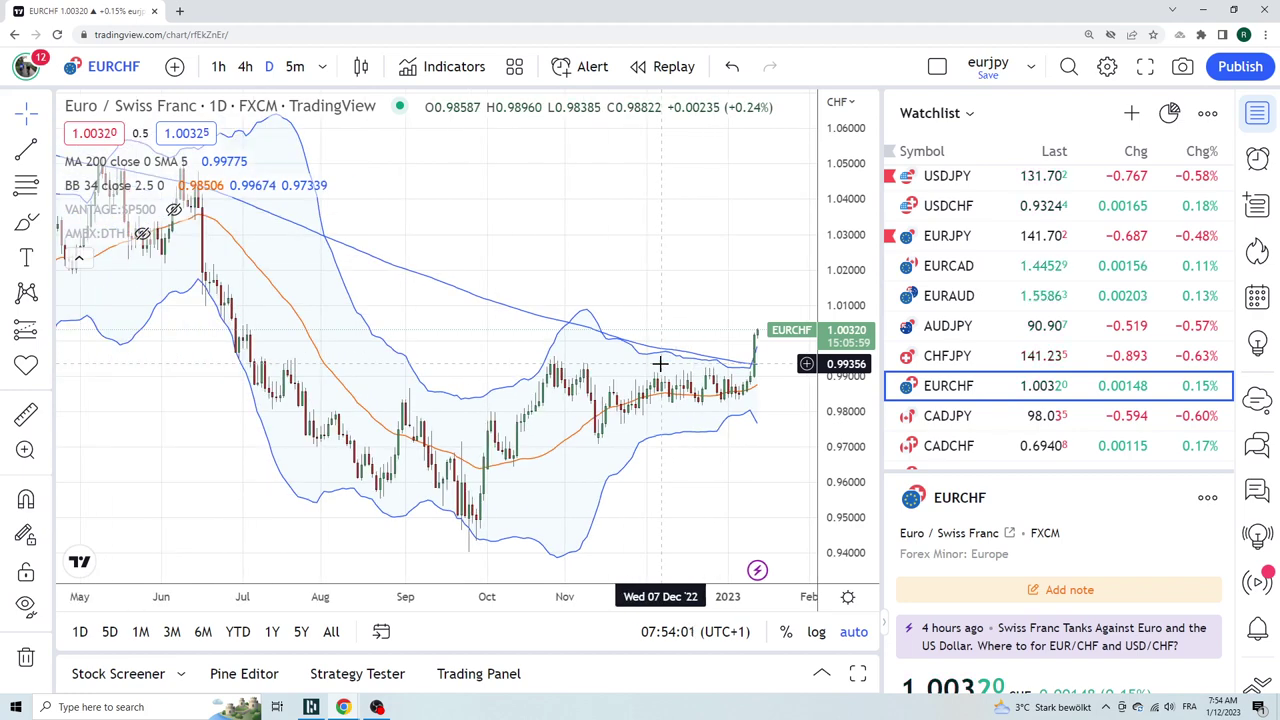
pyautogui.scroll(-2, 660, 363)
pyautogui.scroll(-1, 370, 240)
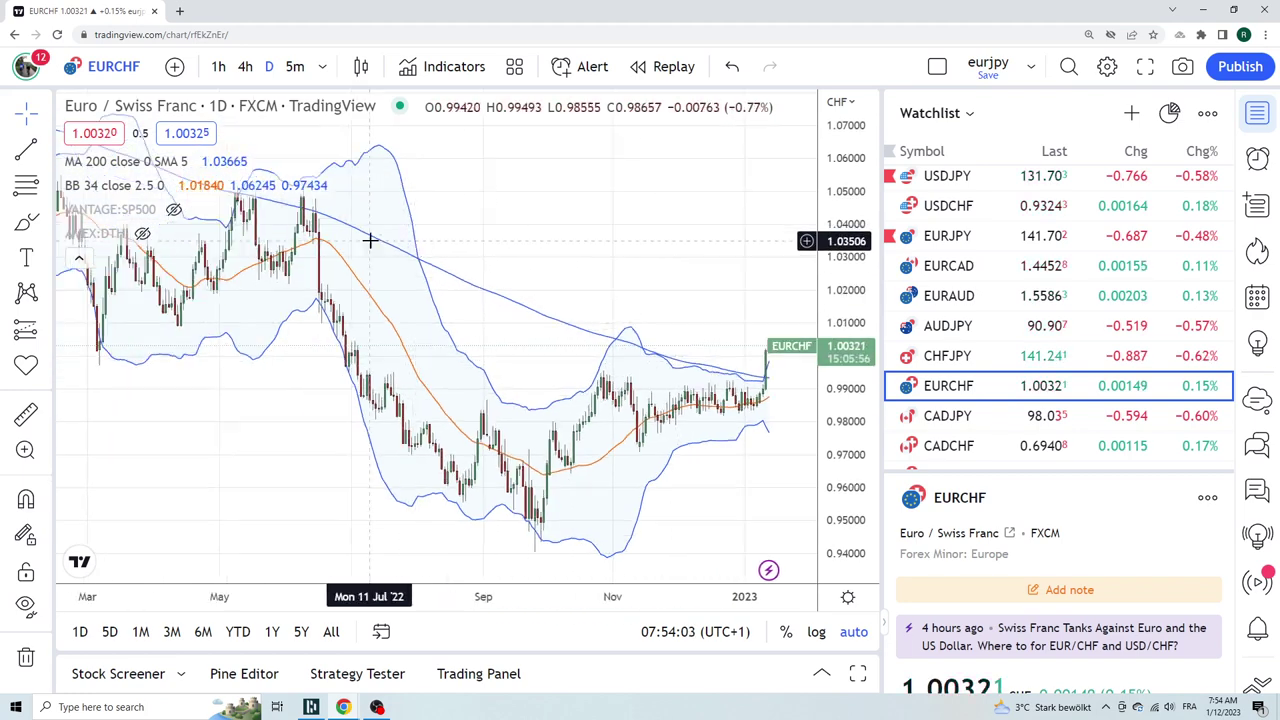
pyautogui.scroll(-4, 370, 240)
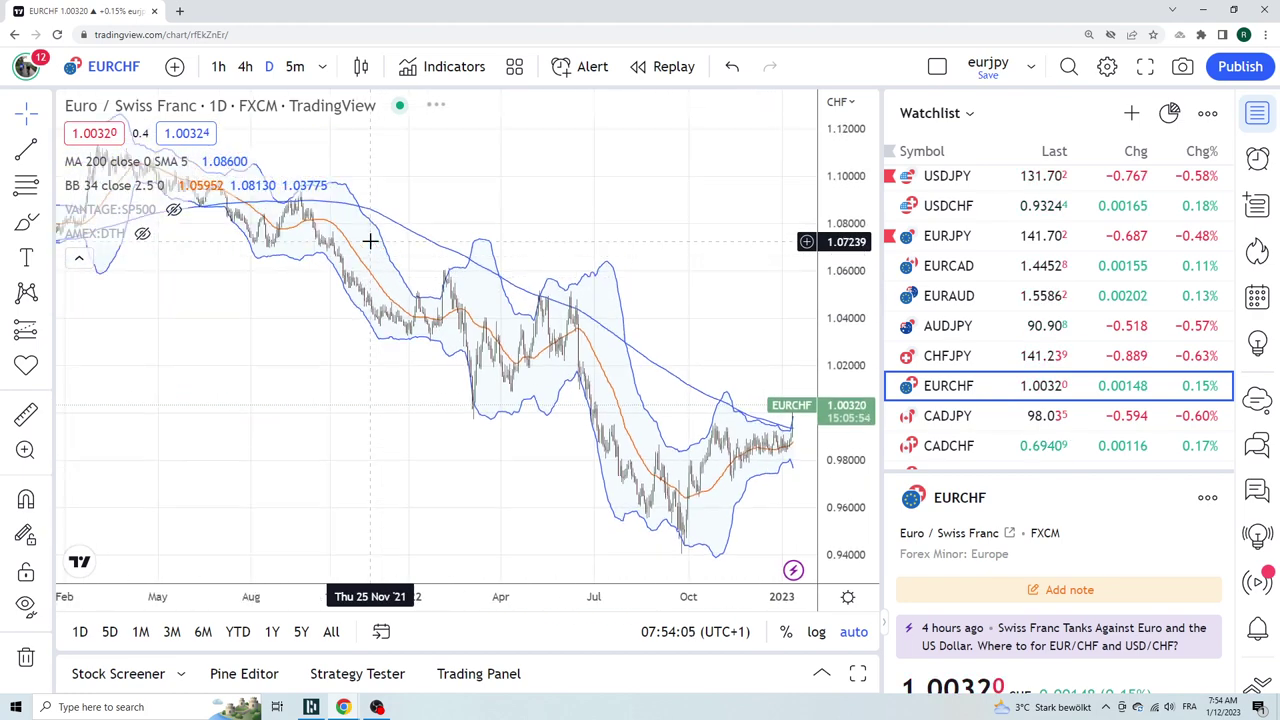
pyautogui.scroll(-2, 345, 209)
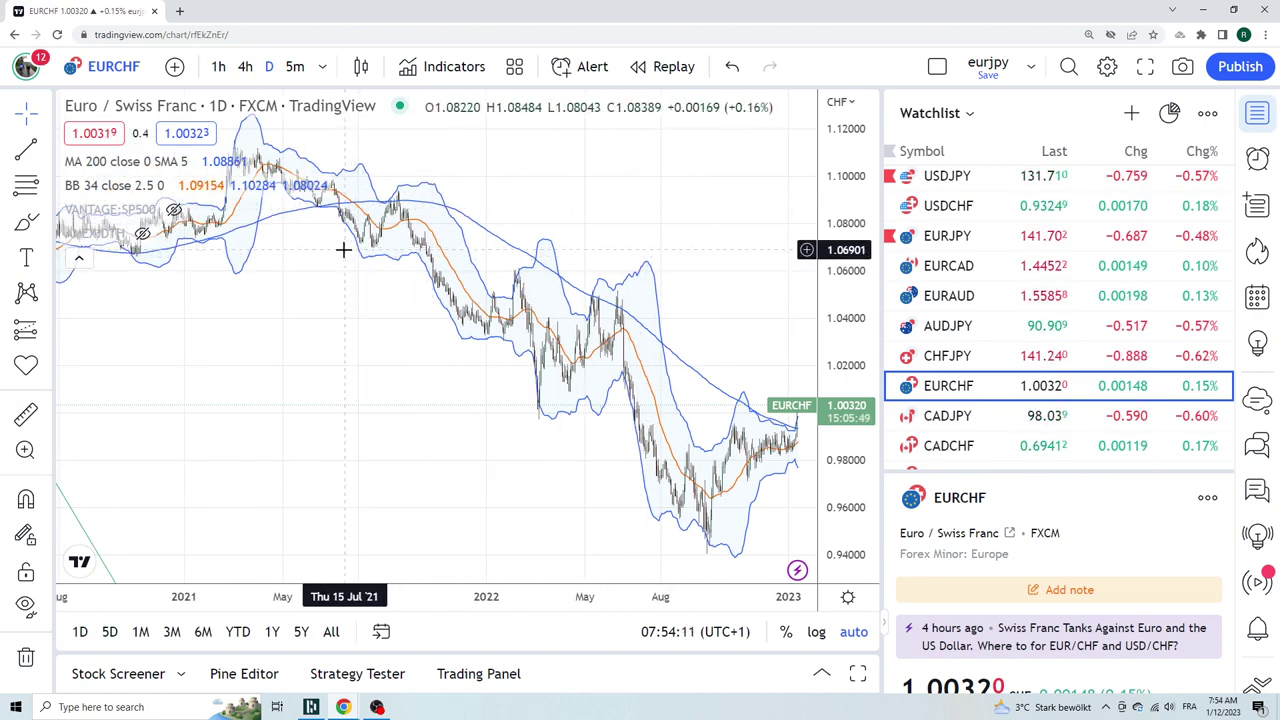
pyautogui.scroll(5, 536, 338)
pyautogui.scroll(3, 536, 342)
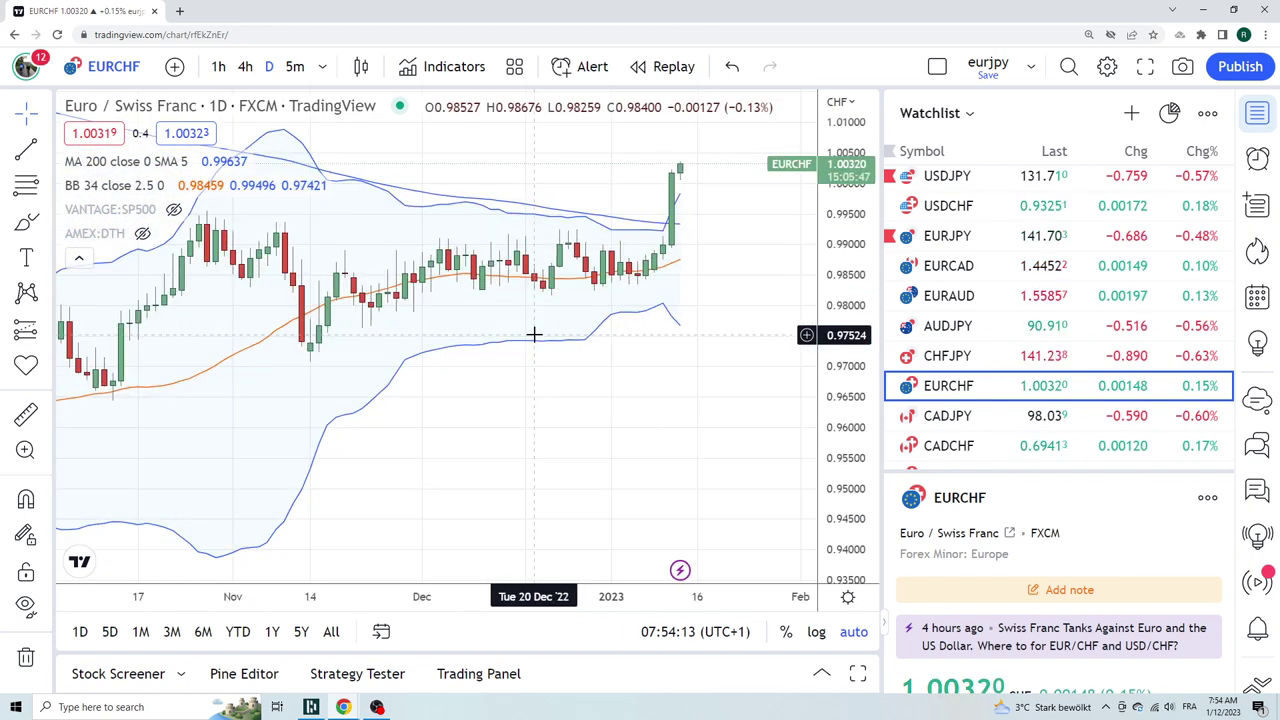
pyautogui.moveTo(724, 322); pyautogui.dragTo(666, 443)
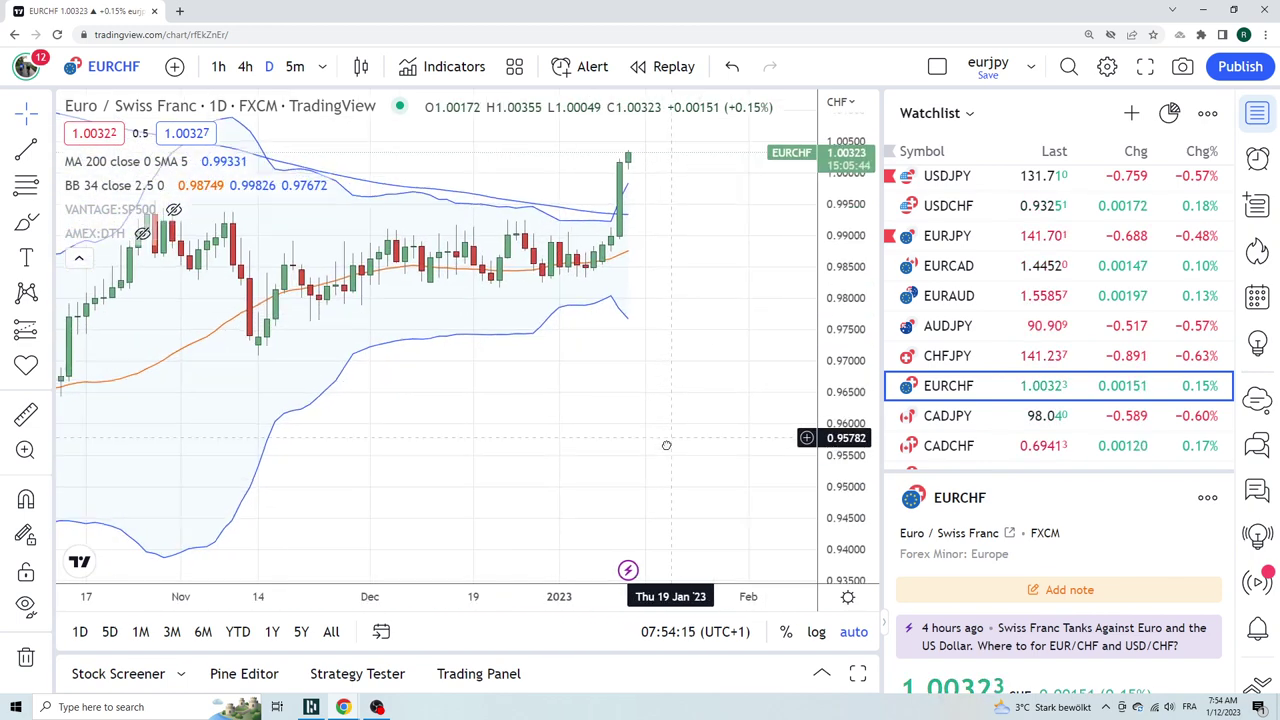
pyautogui.moveTo(709, 320); pyautogui.dragTo(689, 398)
pyautogui.scroll(-5, 689, 398)
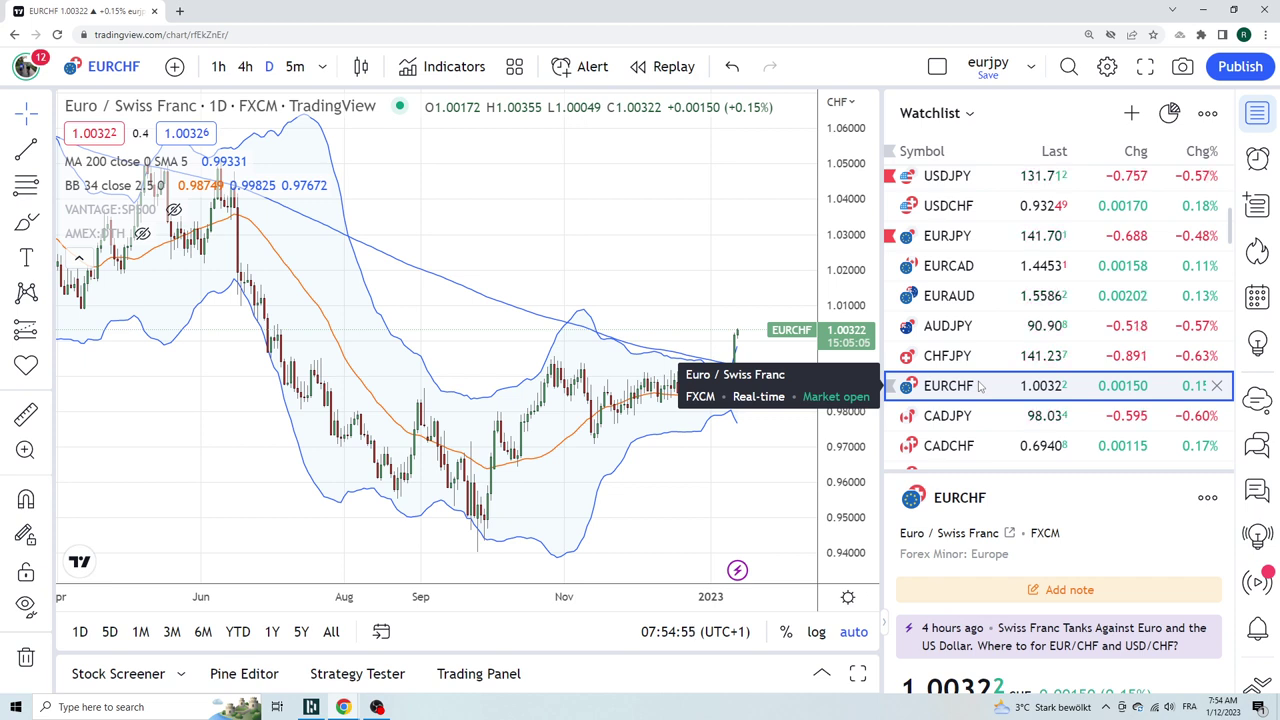
# - Pass through AUDCHF, then load AUDCAD daily at 0.92730 with MA and Bollinger overlays
pyautogui.scroll(3, 980, 387)
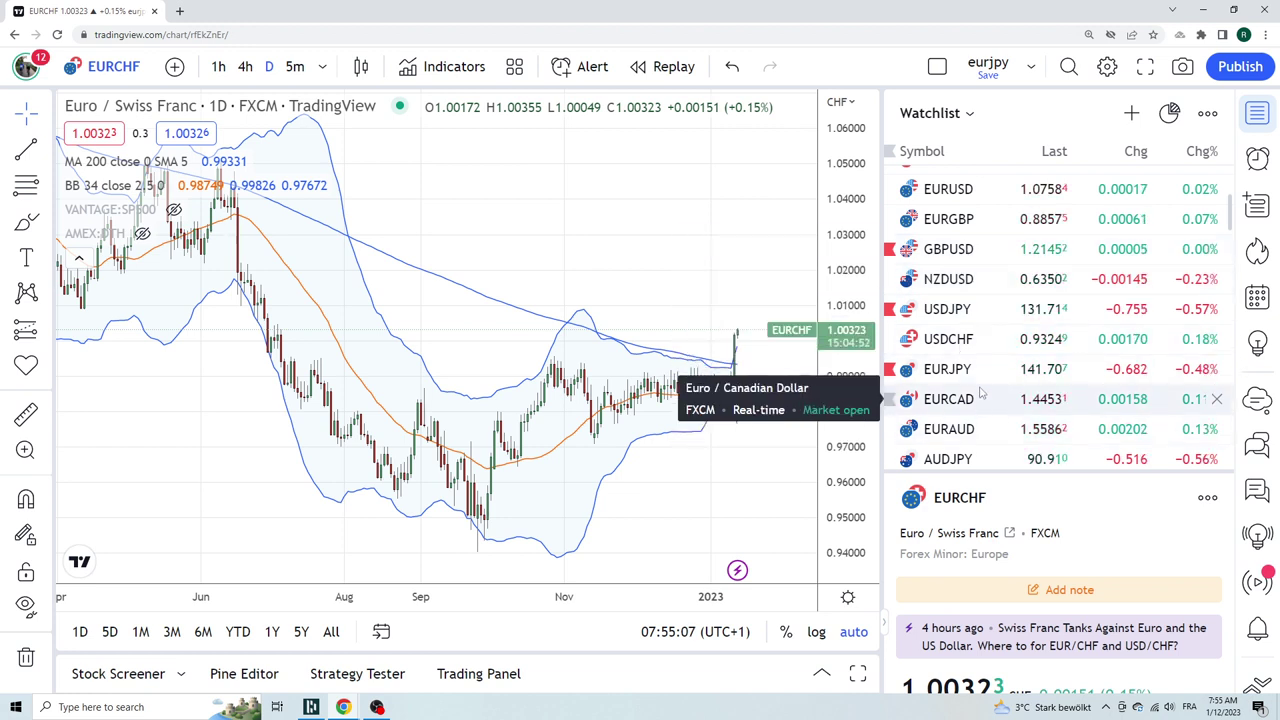
pyautogui.scroll(-1, 978, 392)
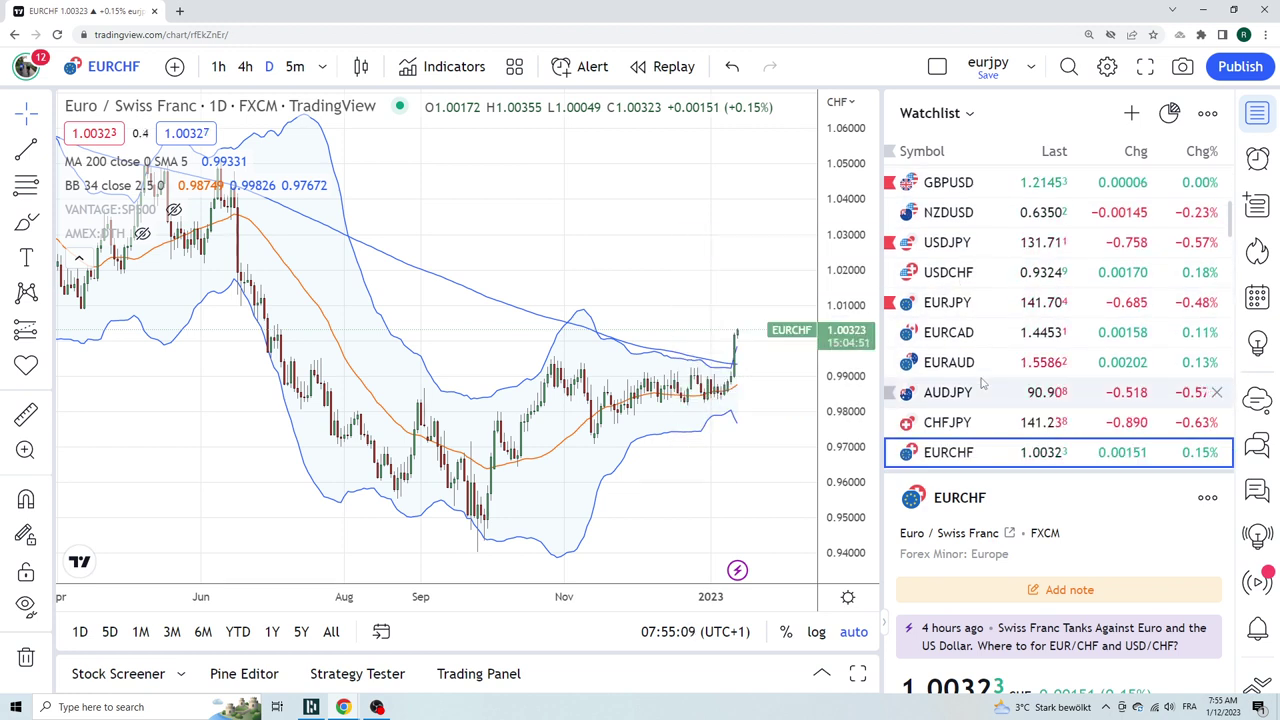
pyautogui.scroll(-2, 982, 383)
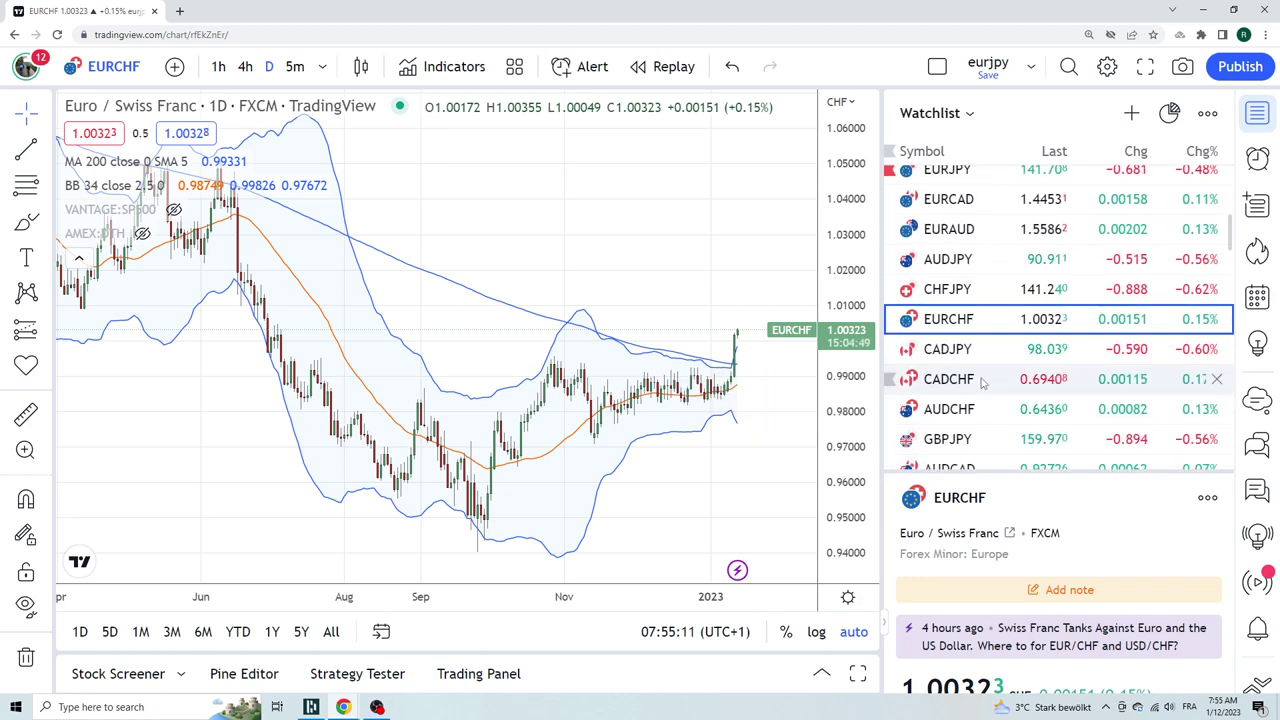
pyautogui.click(975, 408)
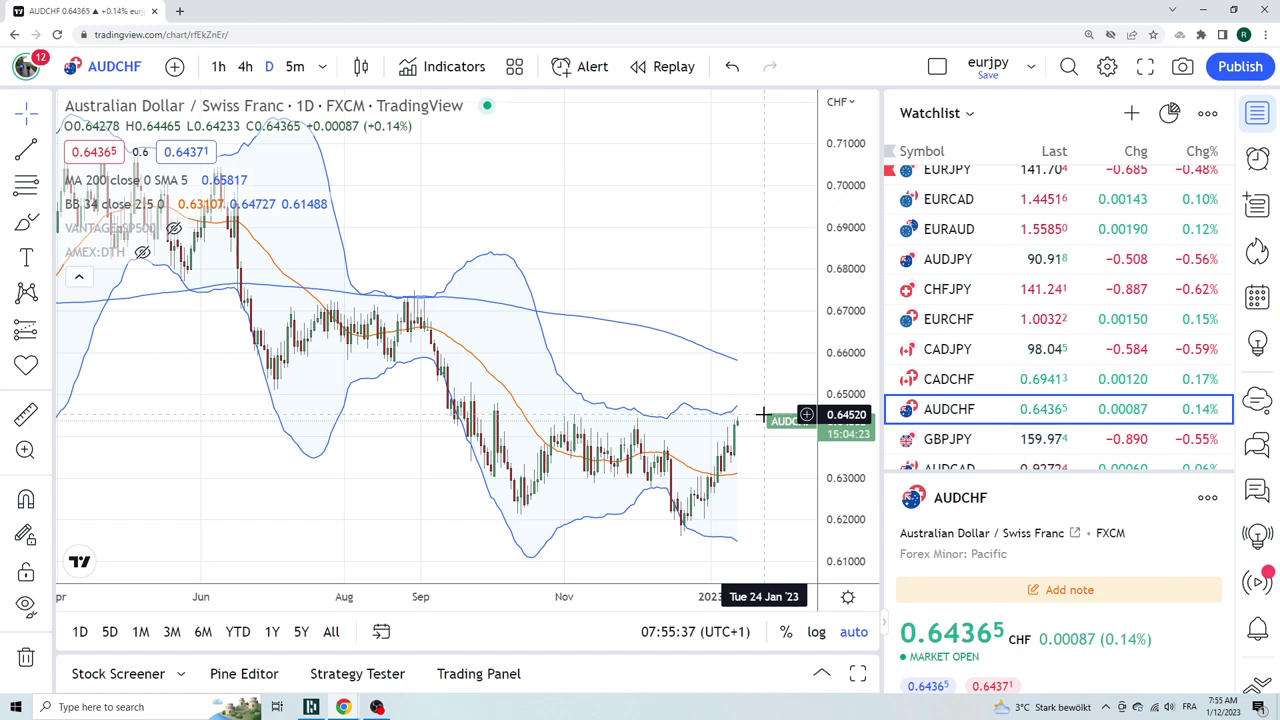
pyautogui.scroll(-2, 960, 348)
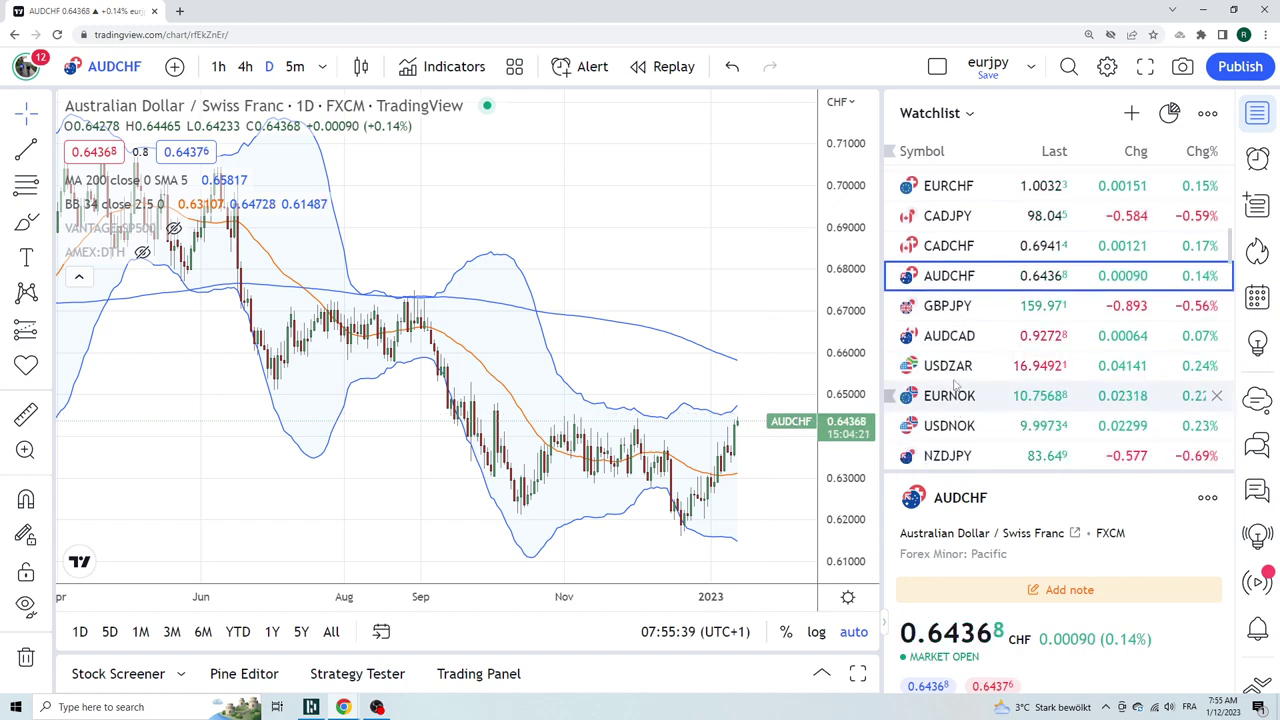
pyautogui.click(950, 336)
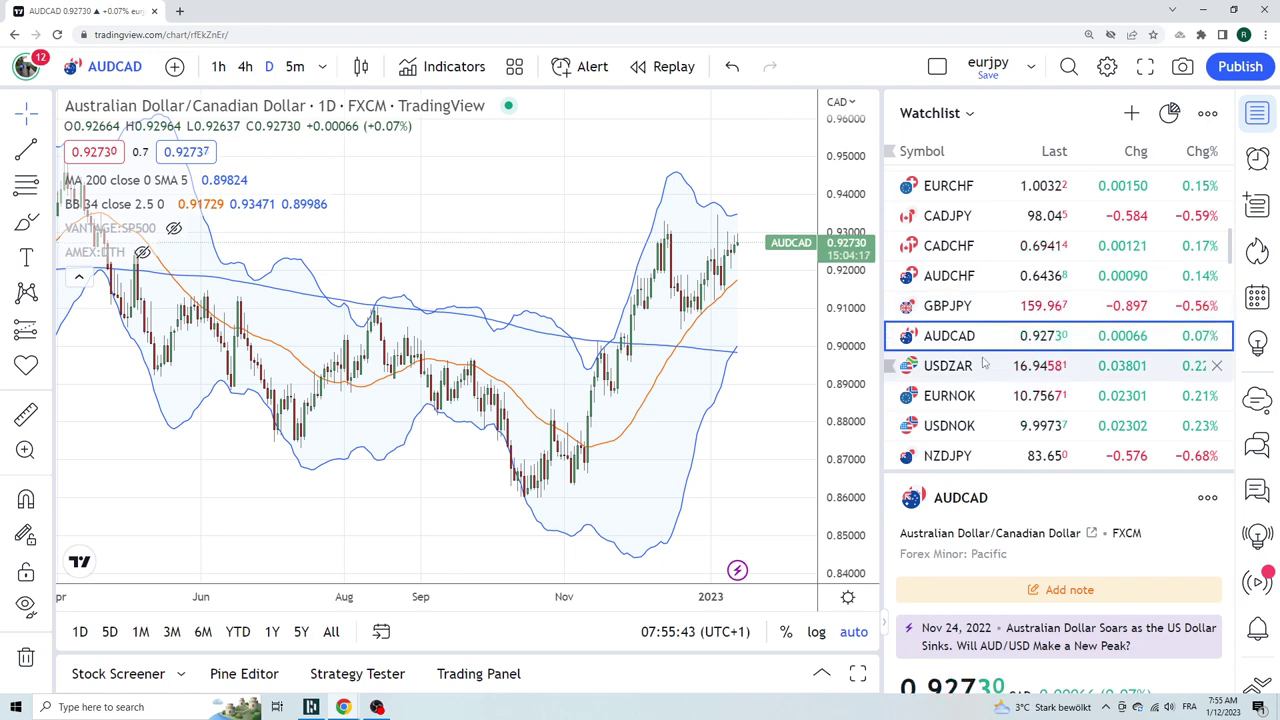
pyautogui.scroll(-2, 984, 364)
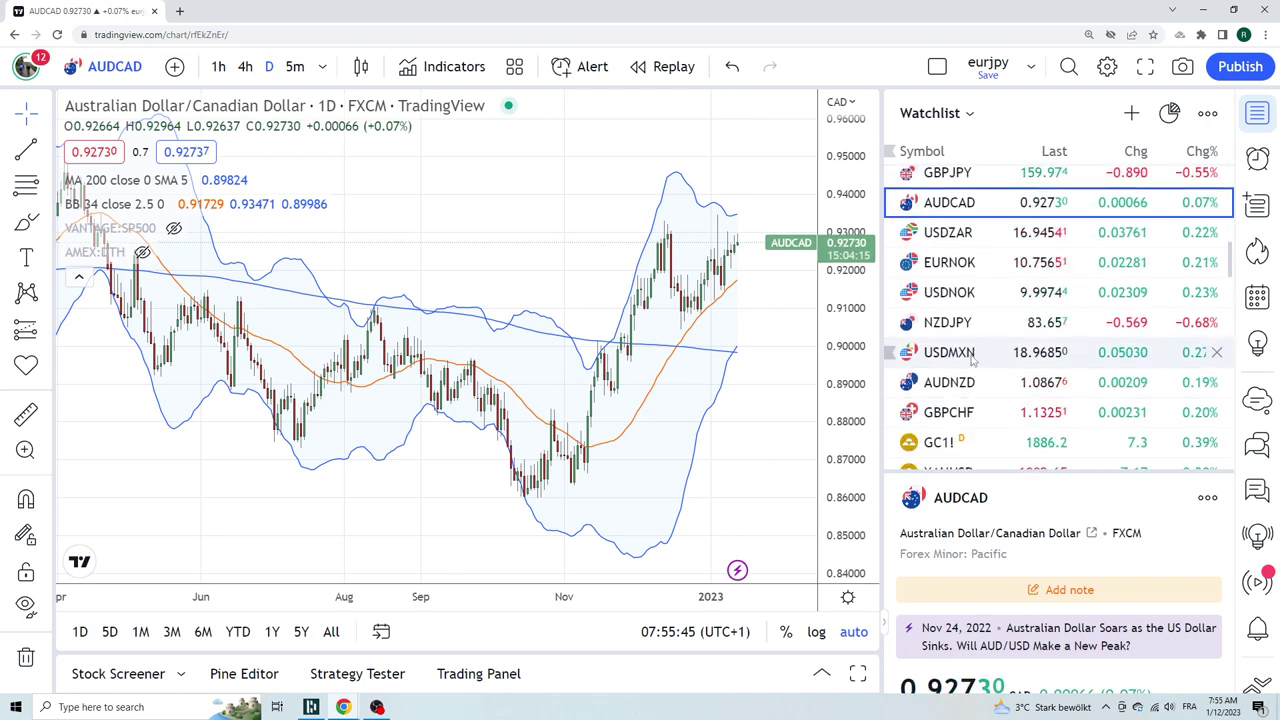
# - Show USDMXN, then switch to EURNOK daily at 10.75589
pyautogui.click(950, 353)
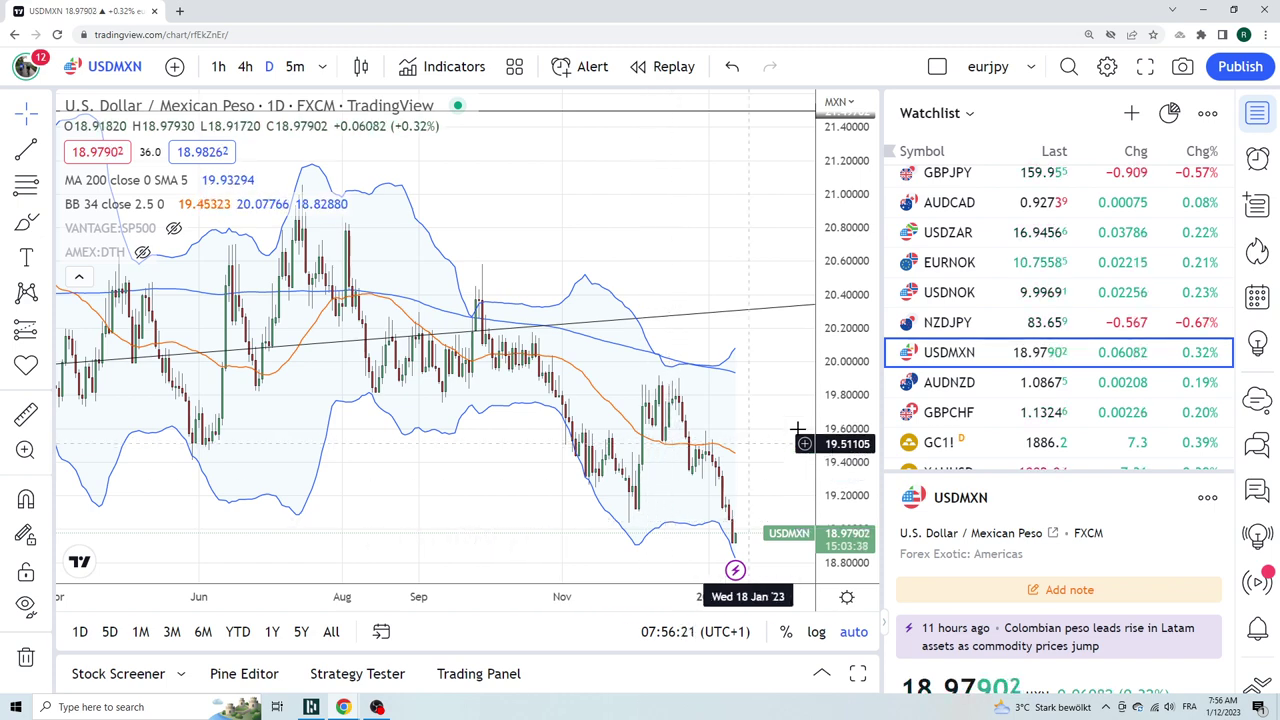
pyautogui.click(962, 263)
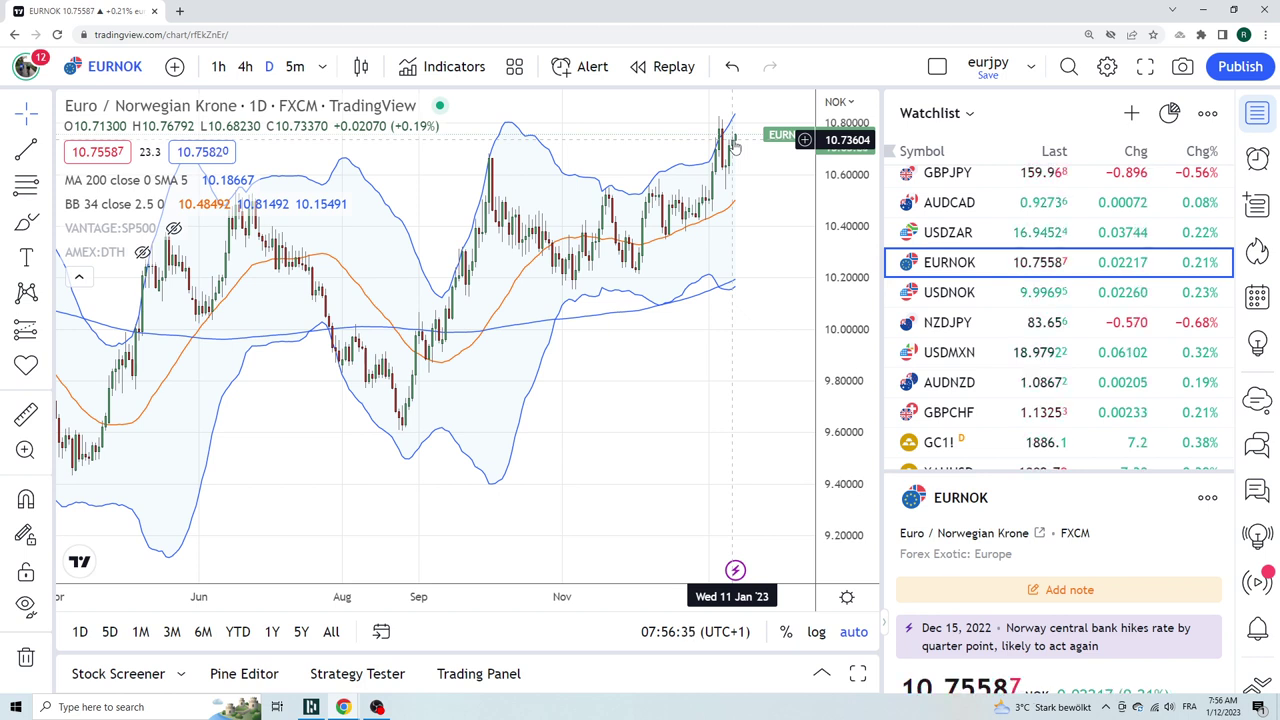
pyautogui.scroll(-1, 1012, 406)
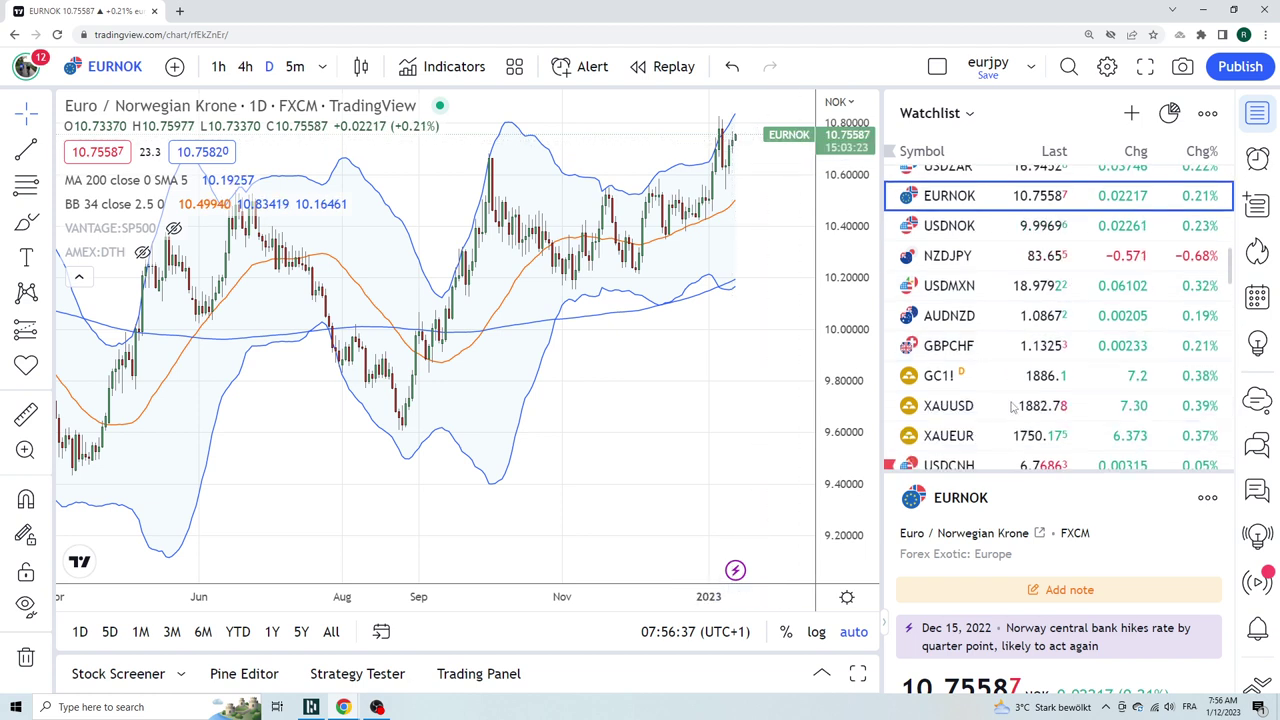
# - Go from XAUUSD to USDCNH daily and zoom out to span late 2021 to January 2023
pyautogui.click(947, 408)
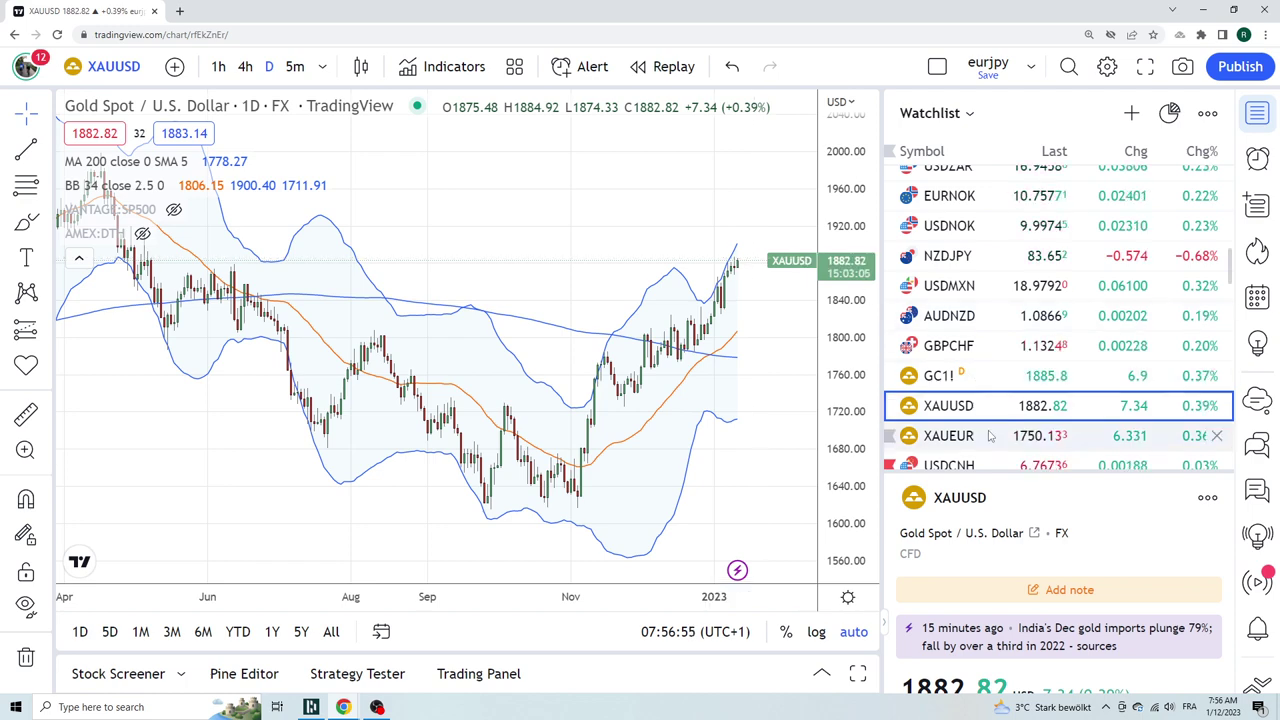
pyautogui.scroll(-1, 968, 401)
pyautogui.click(968, 401)
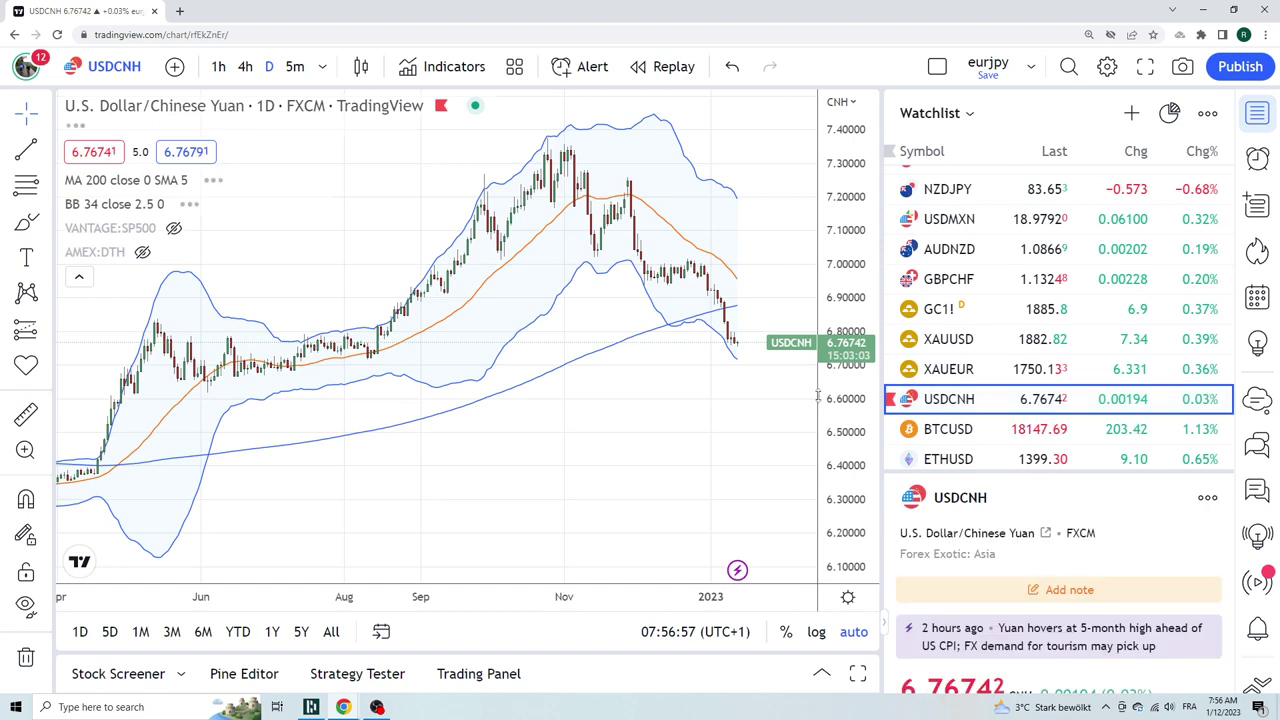
pyautogui.scroll(-2, 751, 313)
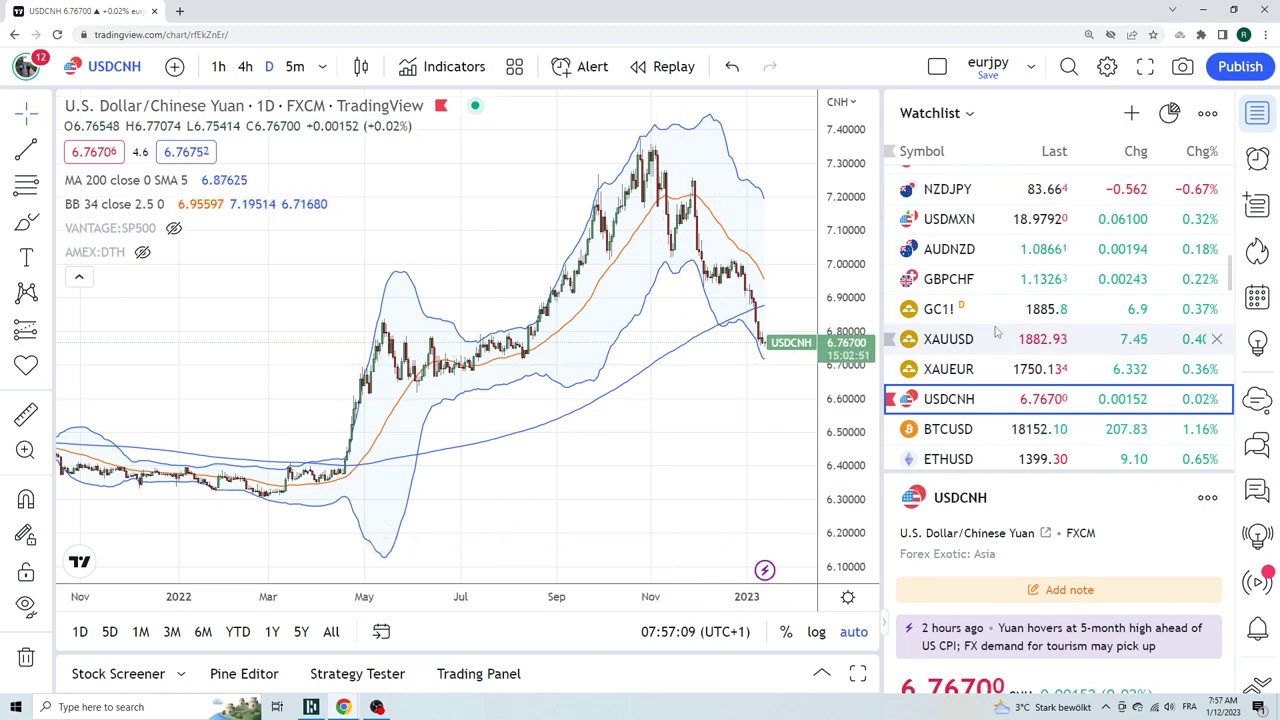
pyautogui.scroll(-1, 996, 332)
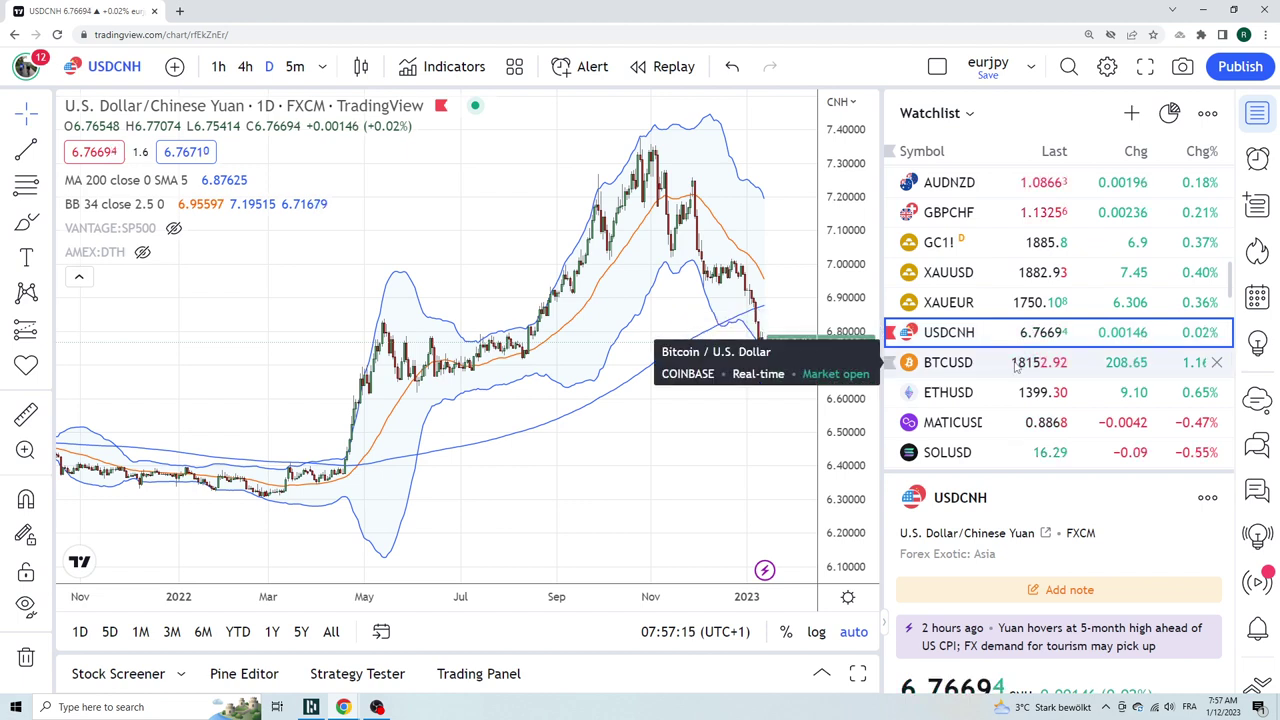
# - Load the Coinbase MATICUSD daily chart at 0.8864 and scroll further down the watchlist
pyautogui.click(1030, 425)
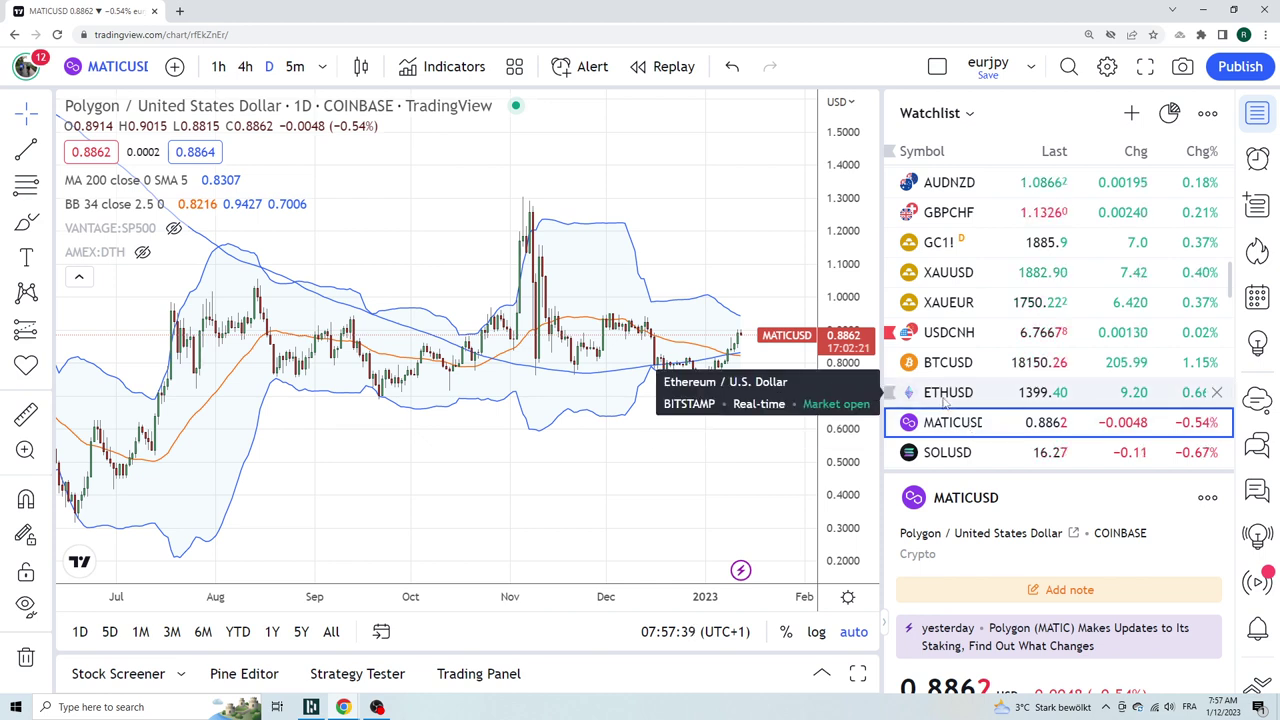
pyautogui.scroll(-1, 1005, 393)
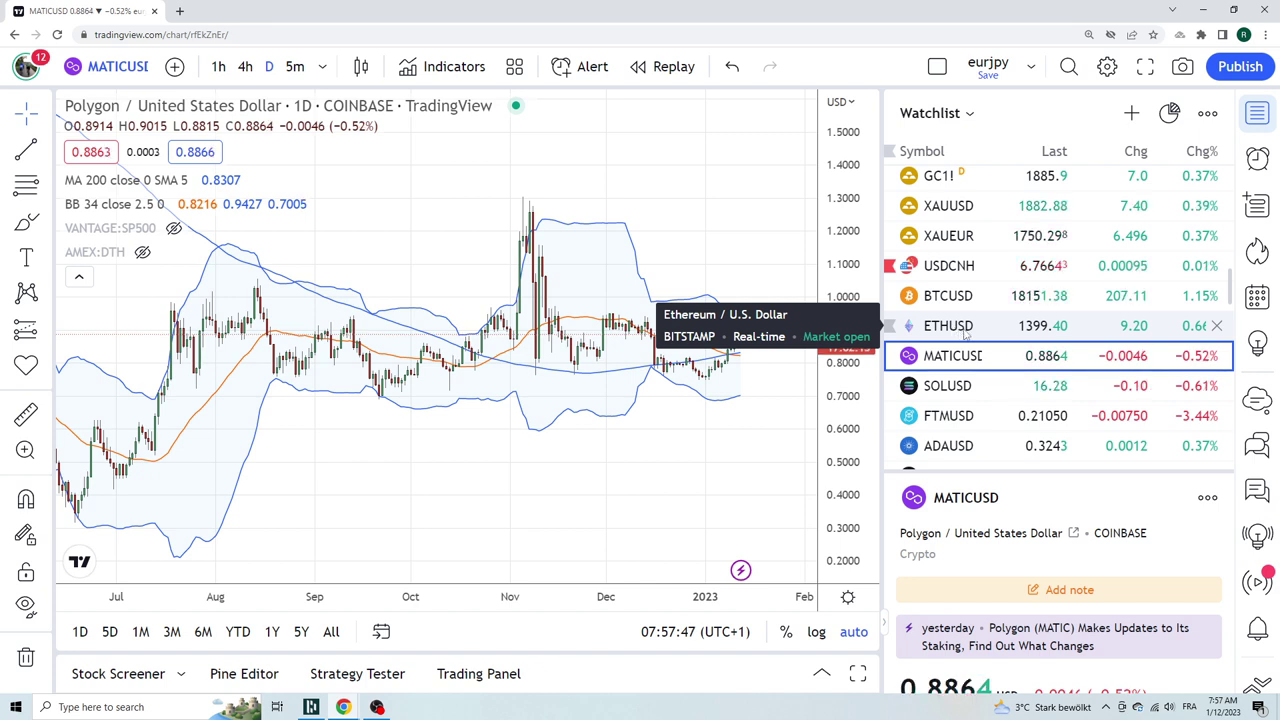
pyautogui.scroll(-1, 965, 333)
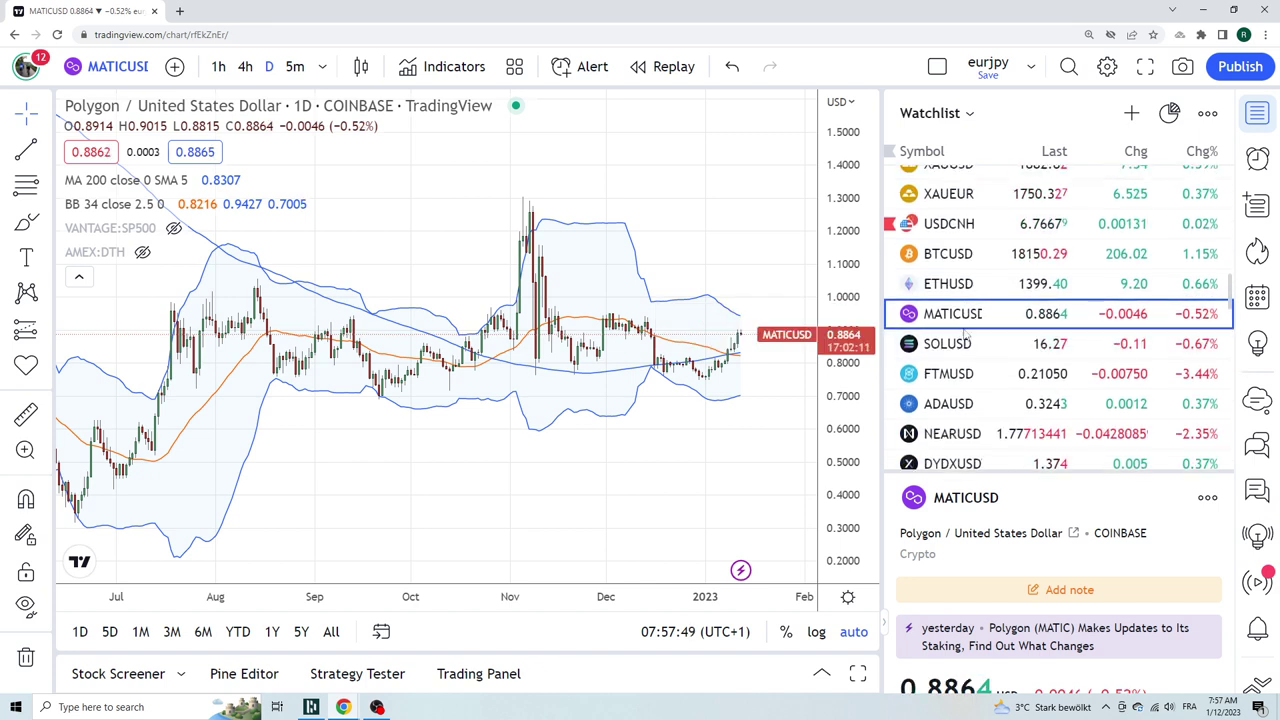
pyautogui.scroll(1, 965, 333)
pyautogui.scroll(-2, 968, 335)
pyautogui.scroll(-2, 968, 335)
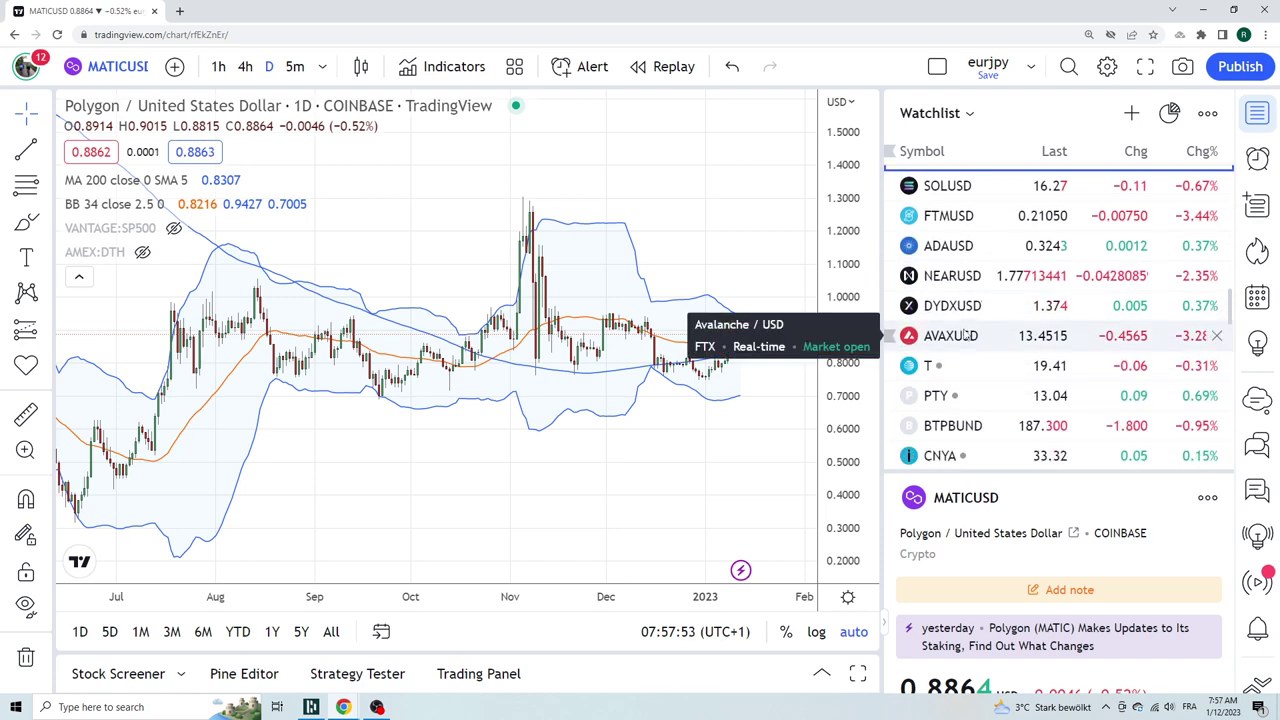
pyautogui.scroll(-6, 965, 335)
pyautogui.scroll(-2, 965, 335)
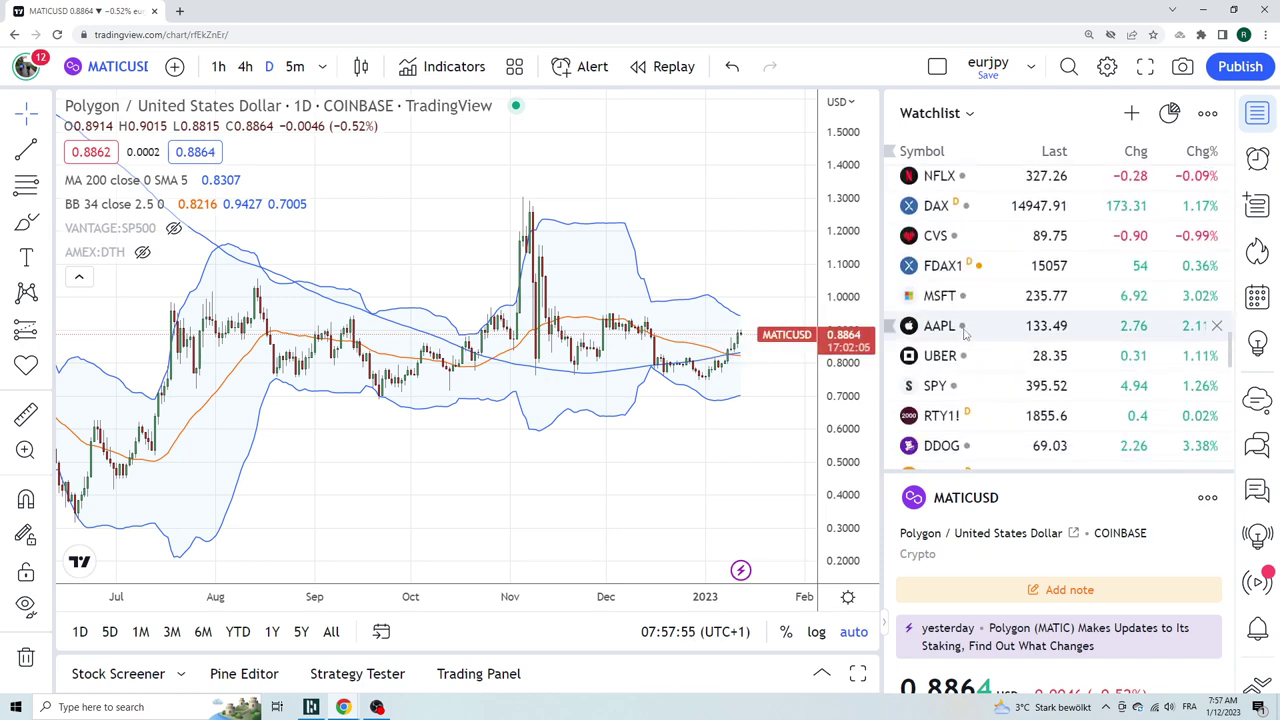
# - Switch from AAPL to the MSFT chart and back to the AAPL daily chart, adjusting zoom
pyautogui.click(945, 333)
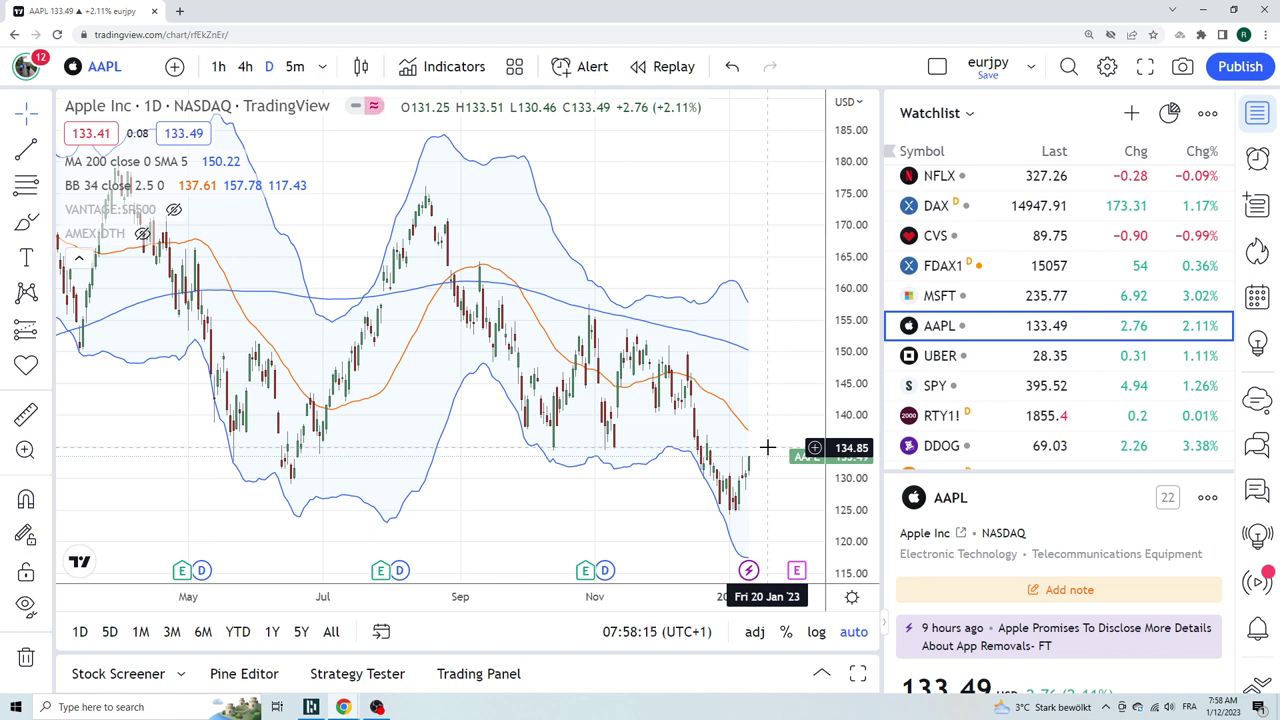
pyautogui.click(941, 302)
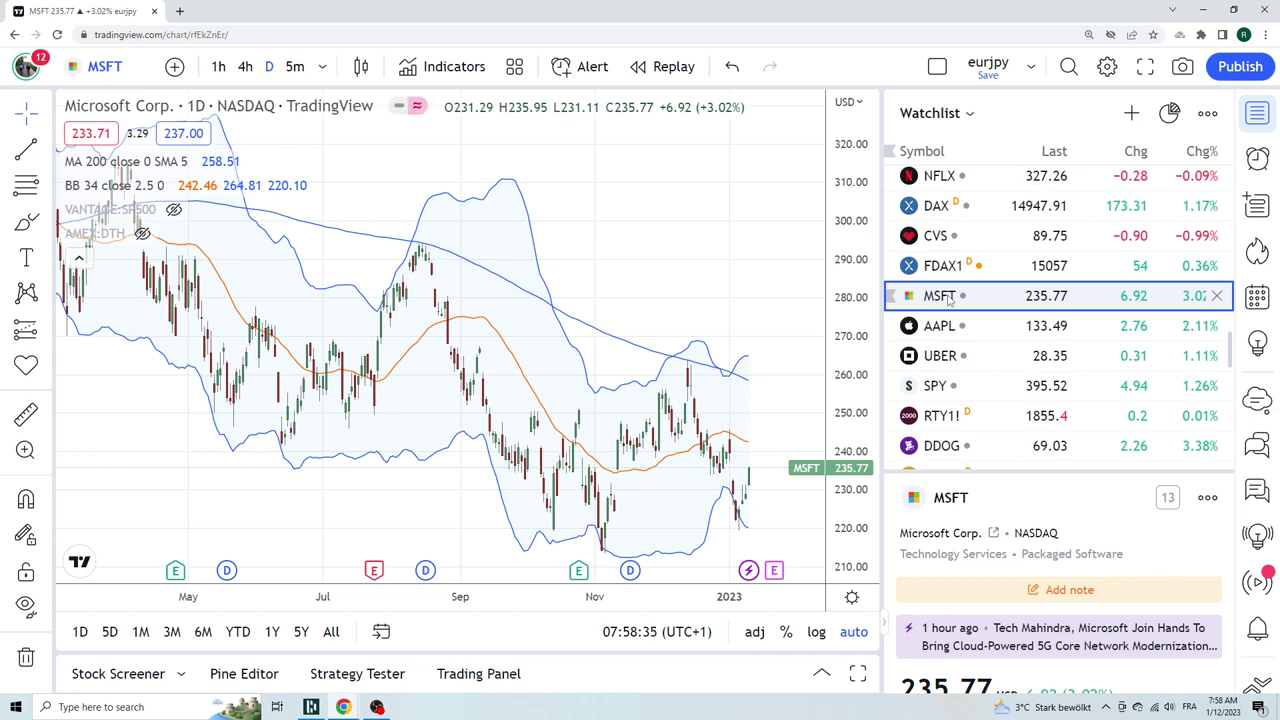
pyautogui.click(945, 322)
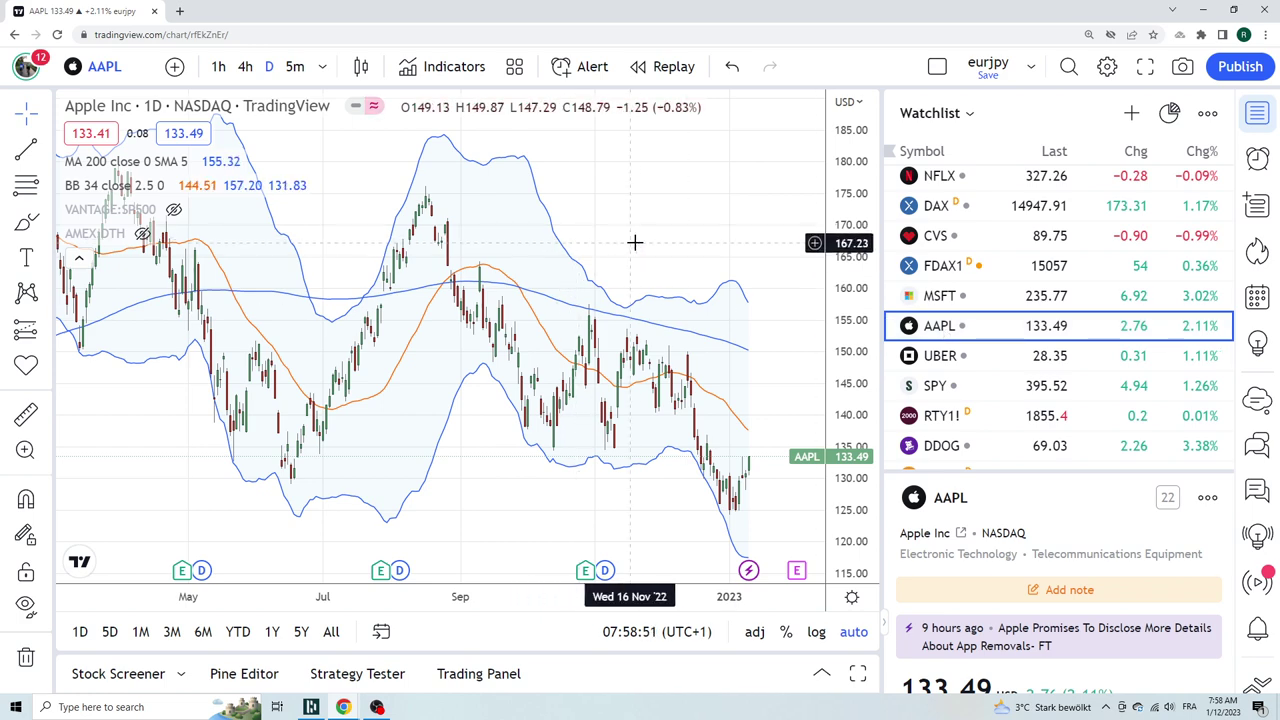
pyautogui.scroll(2, 712, 362)
pyautogui.scroll(-3, 713, 362)
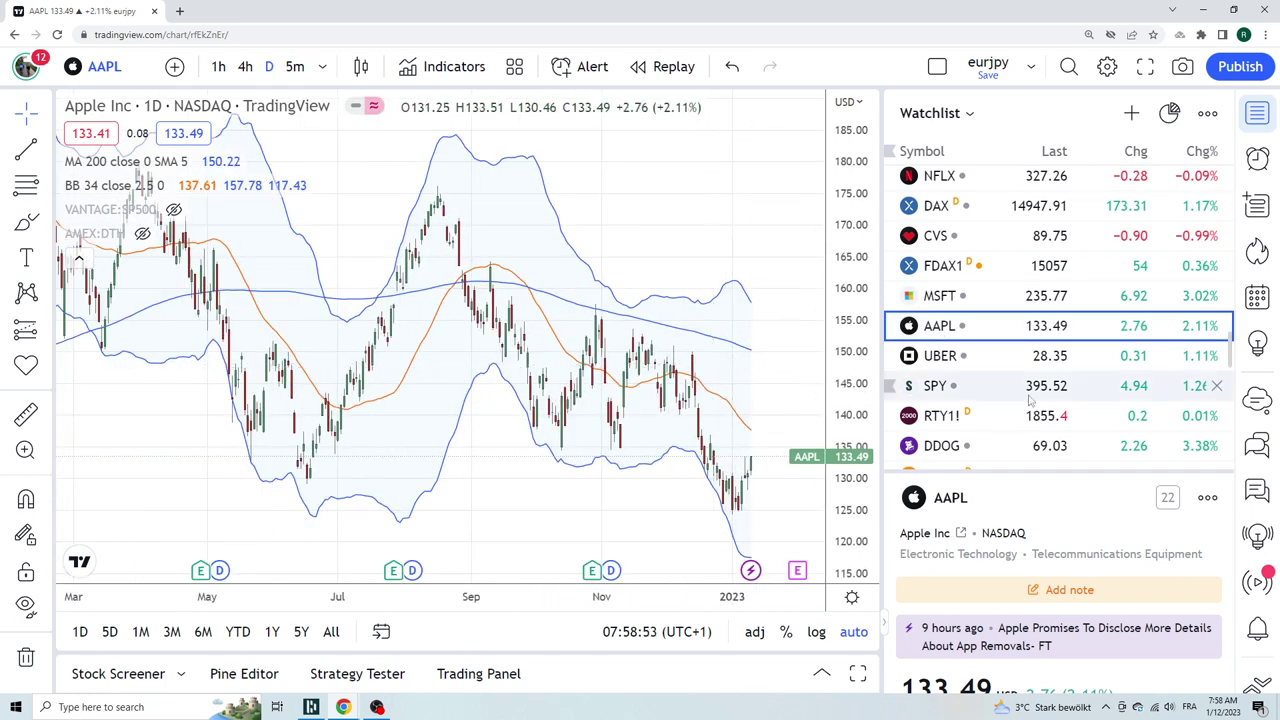
pyautogui.scroll(5, 1030, 400)
pyautogui.scroll(6, 1030, 400)
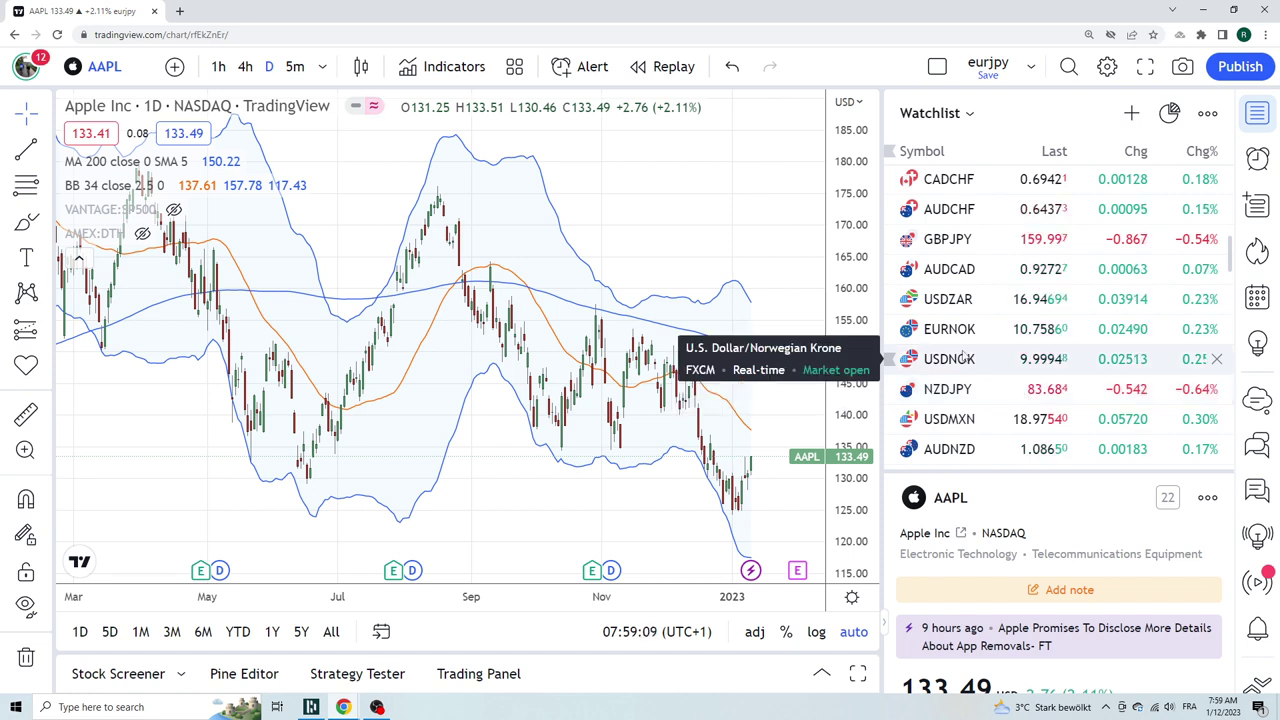
# - Load USDZAR from the watchlist and set the chart to 4-hour candles
pyautogui.click(943, 306)
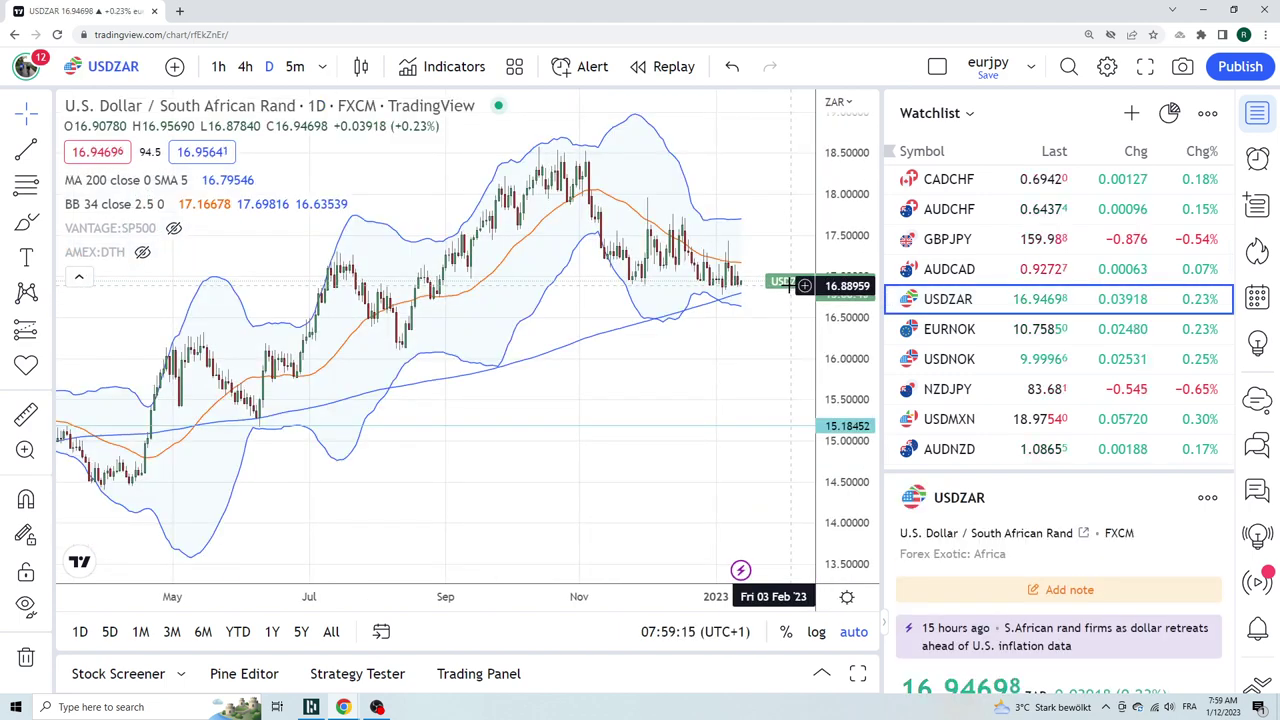
pyautogui.click(245, 67)
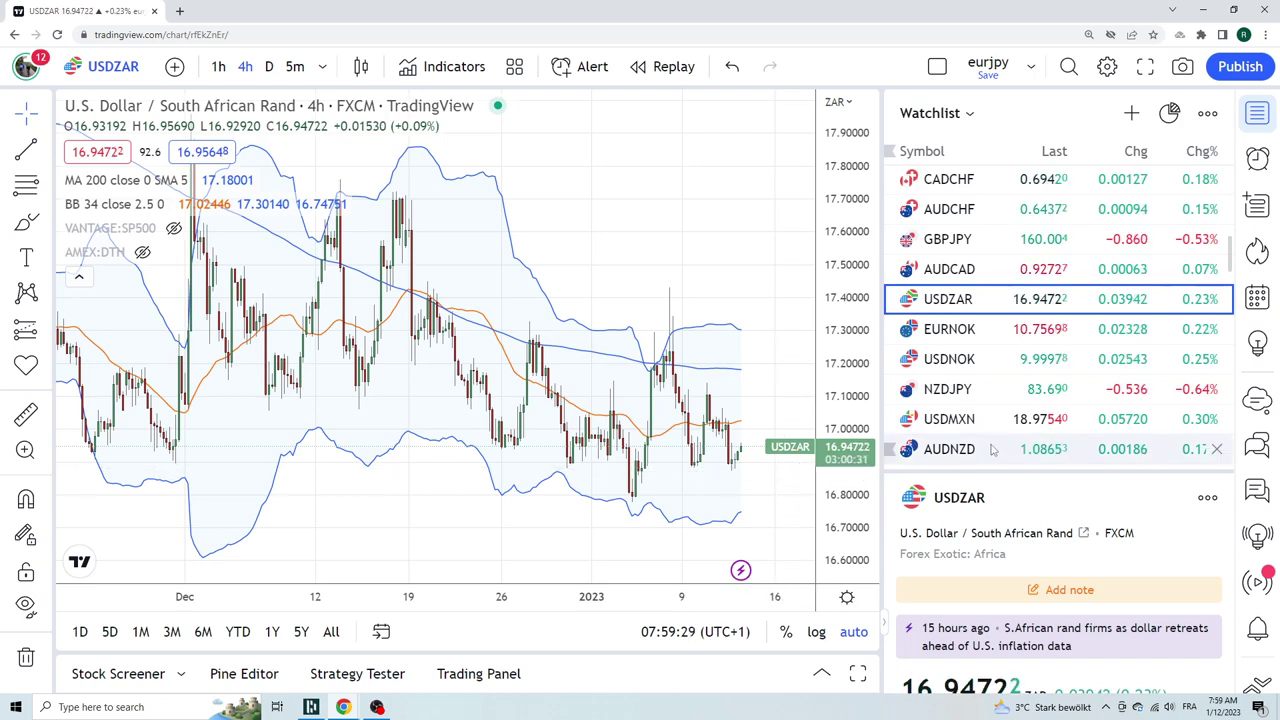
pyautogui.scroll(3, 985, 420)
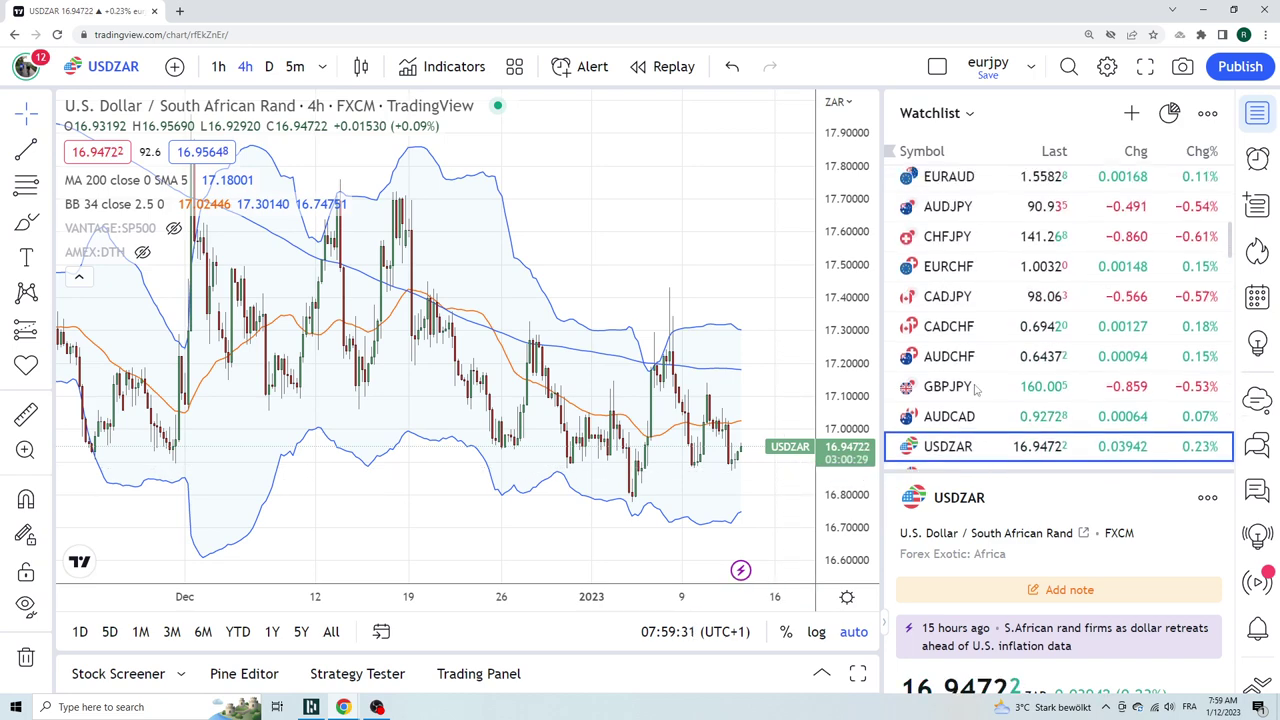
pyautogui.scroll(5, 976, 390)
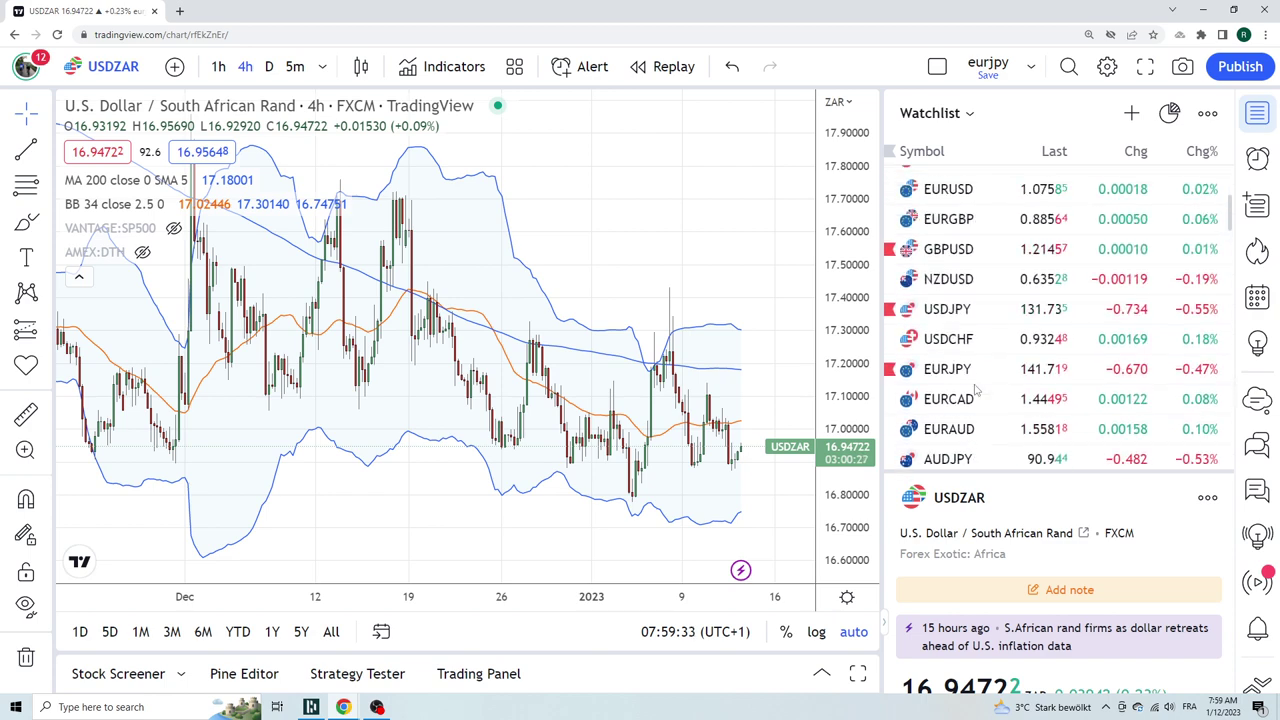
pyautogui.scroll(3, 976, 390)
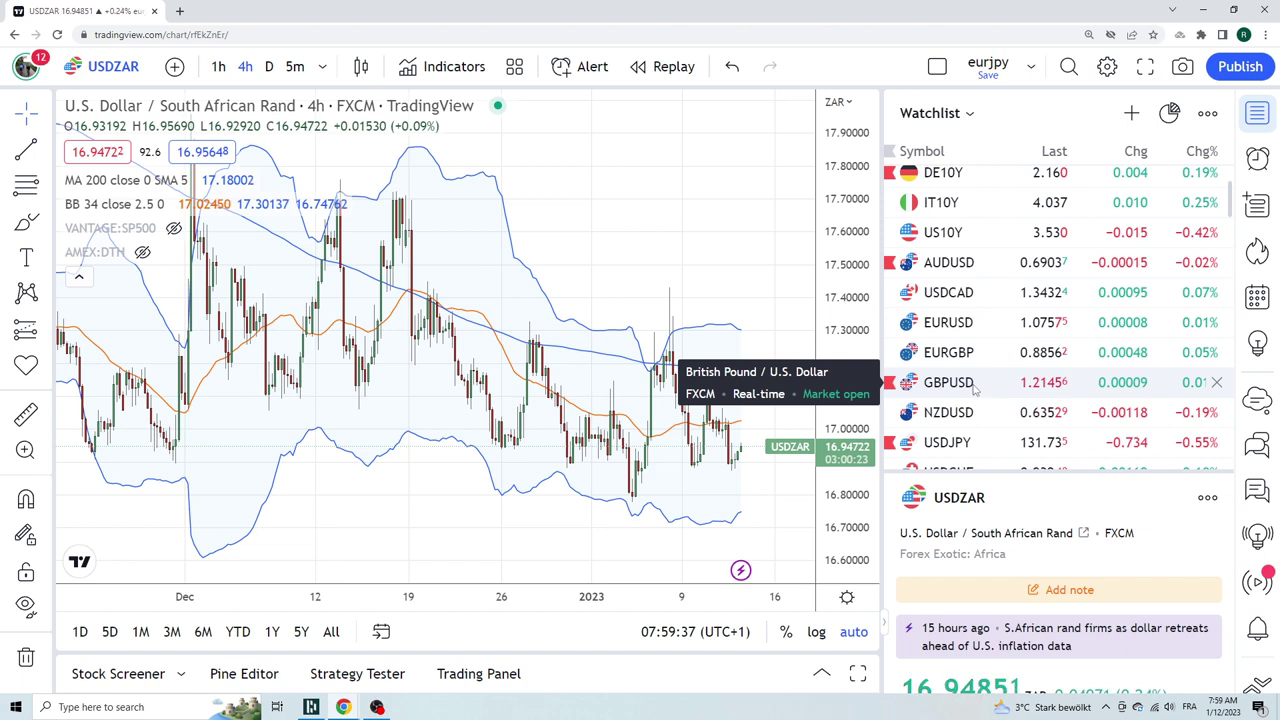
pyautogui.scroll(-1, 976, 390)
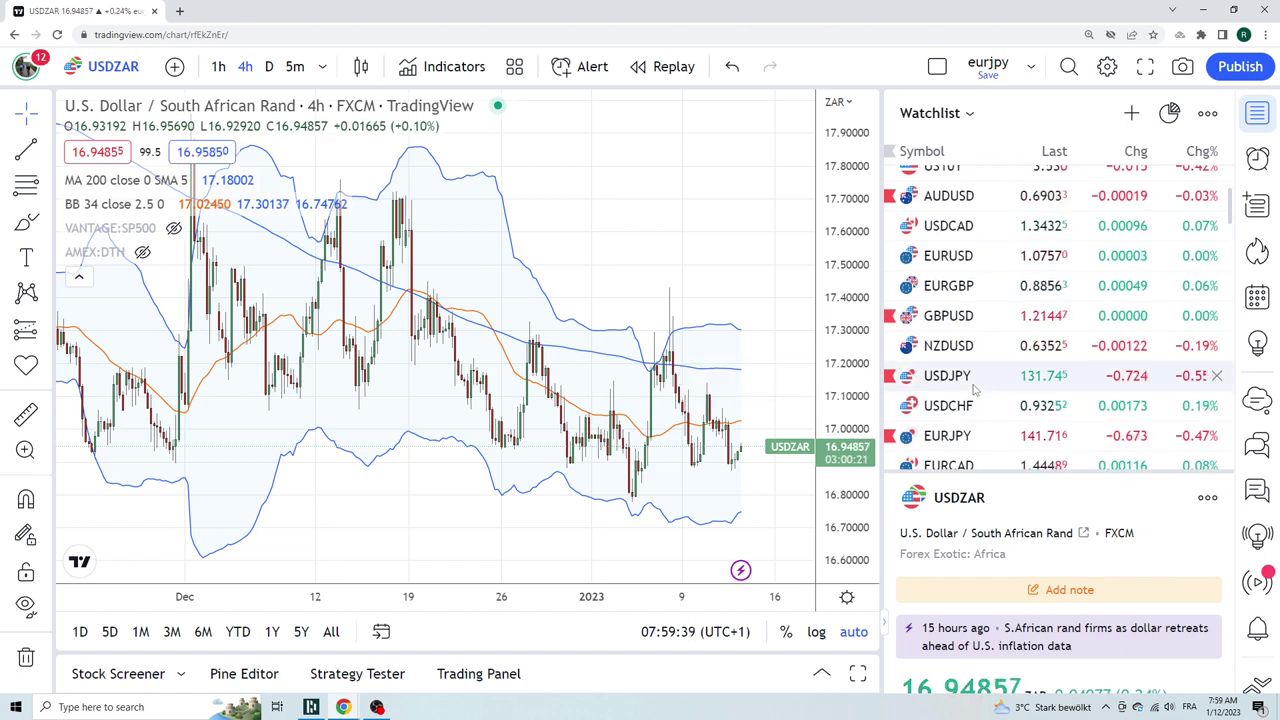